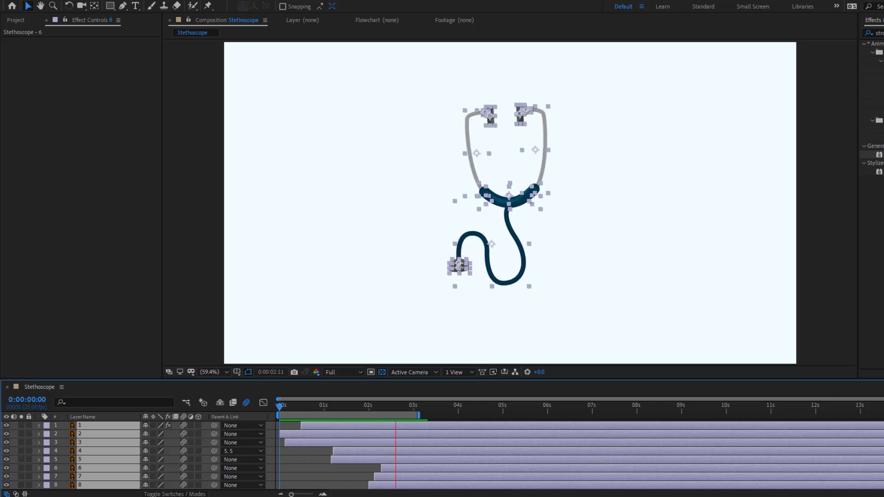
Preview the finished stethoscope animation full-frame, then restore the normal workspace layout
{"action": "key", "text": "grave"}
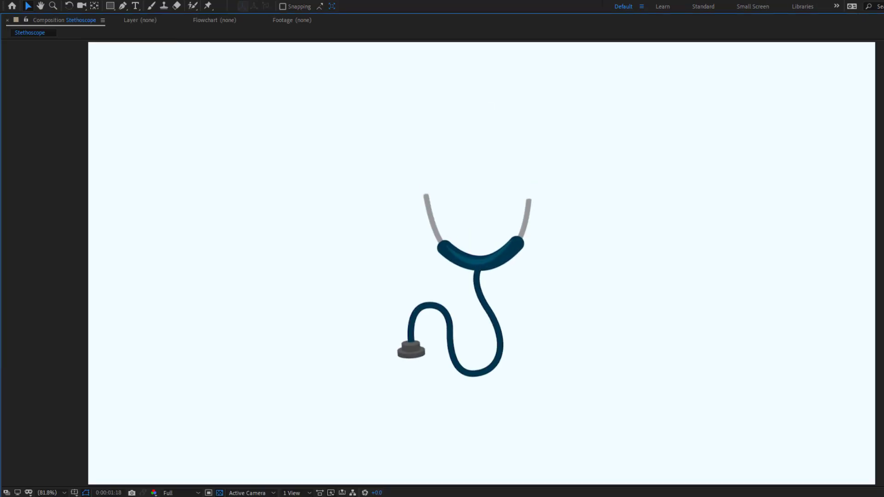
{"action": "key", "text": "grave"}
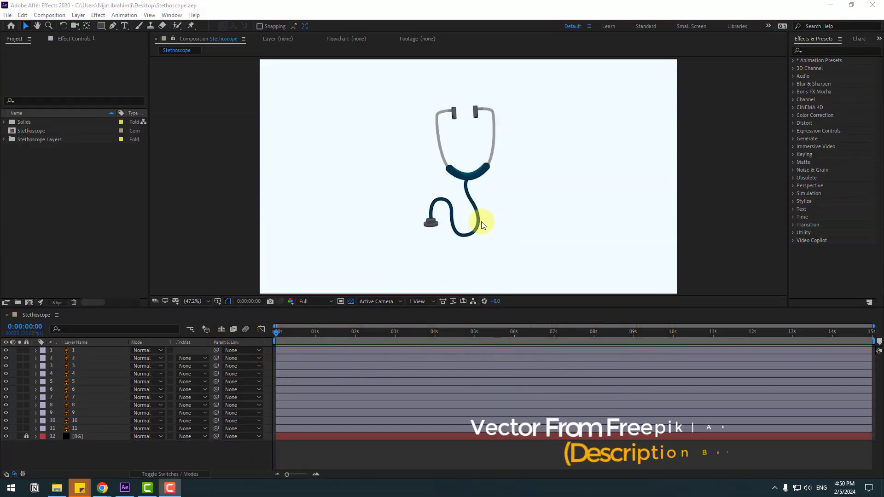
Select tube layer 1, zoom the viewer to 200% on the chest piece, and pick the Pen tool
{"action": "left_click", "coordinate": [459, 218]}
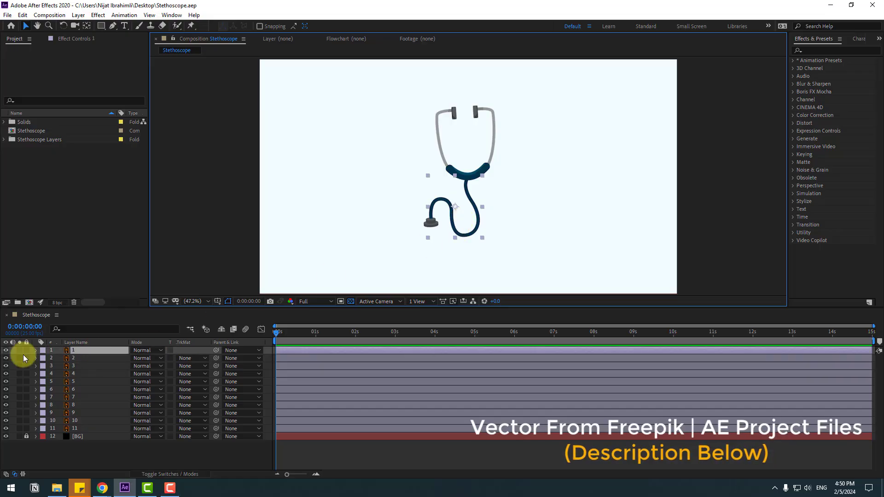
{"action": "key", "text": "period"}
{"action": "key", "text": "period"}
{"action": "key", "text": "period"}
{"action": "key", "text": "period"}
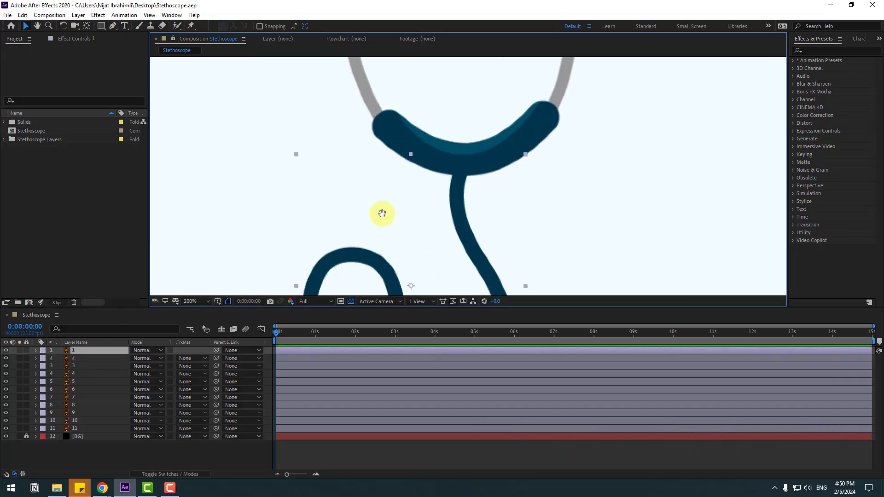
{"action": "left_click_drag", "start_coordinate": [381, 211], "coordinate": [357, 108]}
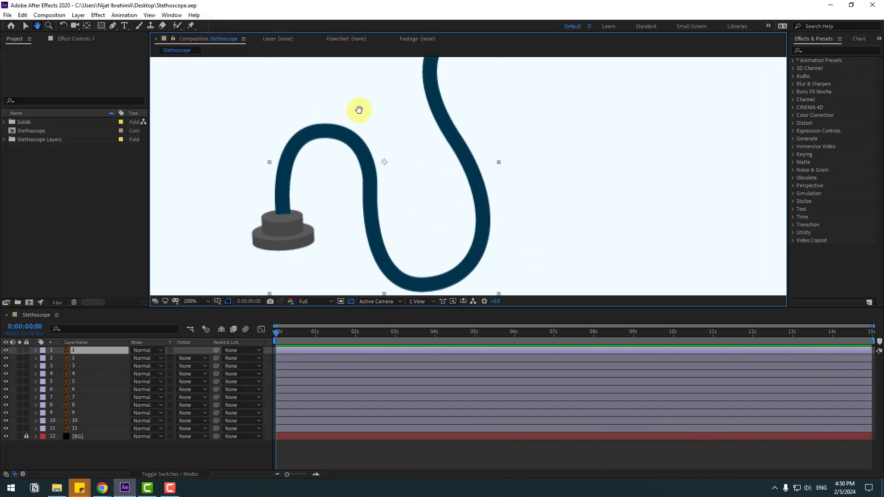
{"action": "left_click", "coordinate": [112, 26]}
{"action": "scroll", "coordinate": [316, 233], "scroll_direction": "up", "scroll_amount": 1}
Place curved mask vertices along the lower tube's centre from the chest piece to the yoke
{"action": "left_click", "coordinate": [265, 217]}
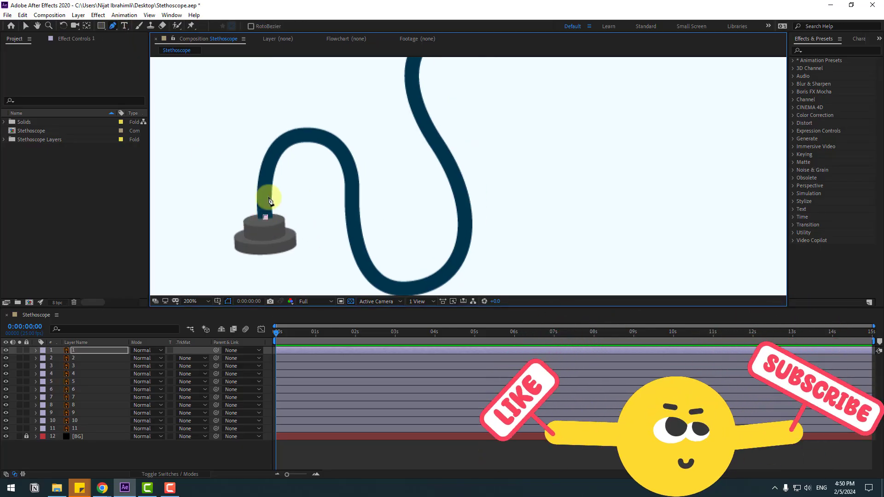
{"action": "left_click_drag", "start_coordinate": [275, 157], "coordinate": [356, 166]}
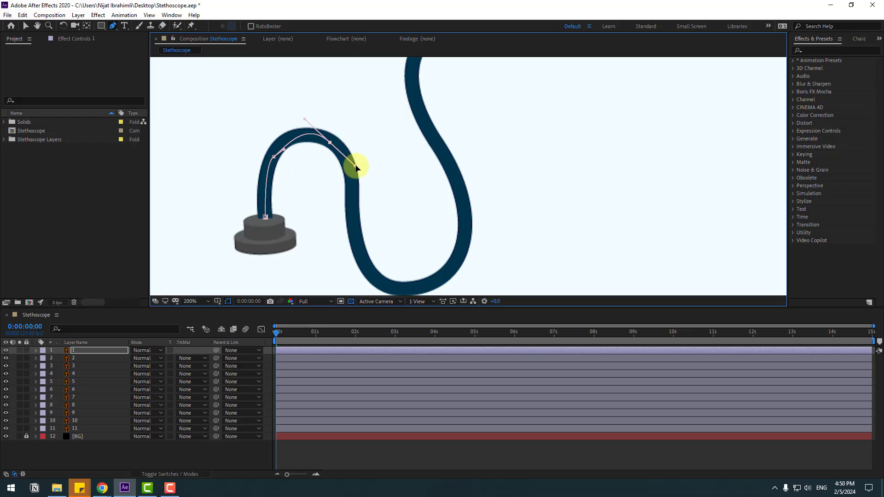
{"action": "left_click", "coordinate": [273, 157]}
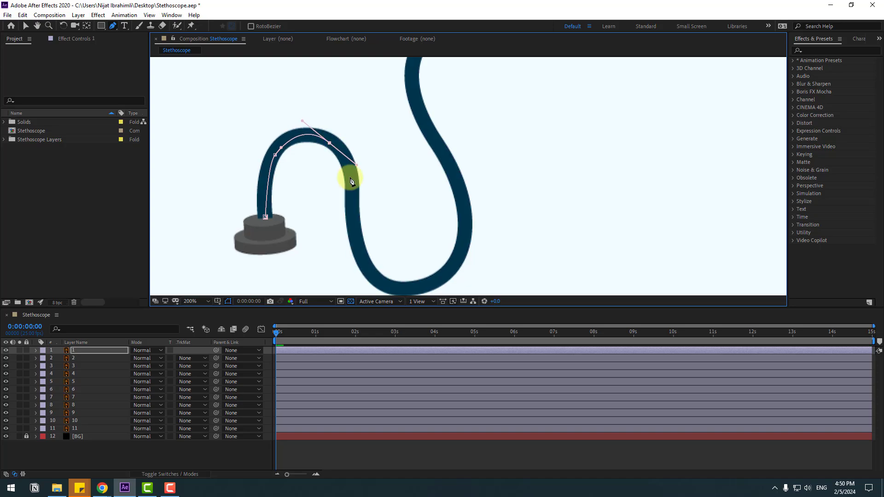
{"action": "left_click_drag", "start_coordinate": [353, 195], "coordinate": [352, 208]}
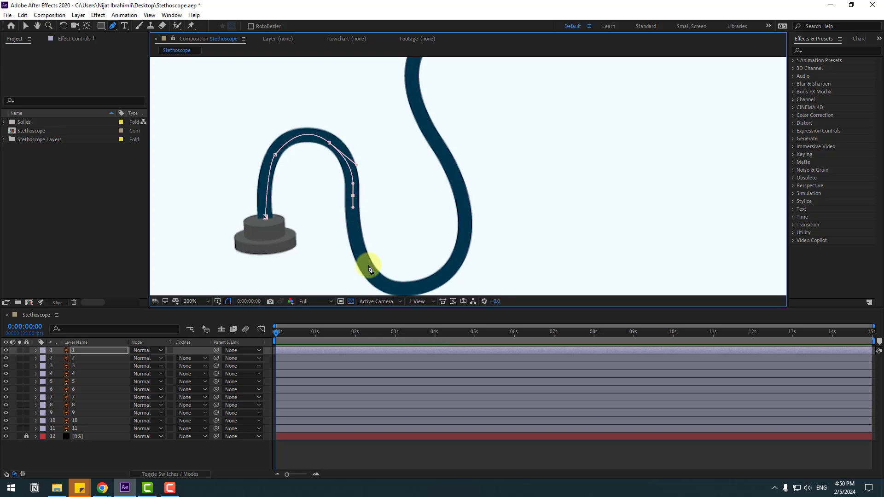
{"action": "left_click_drag", "start_coordinate": [369, 272], "coordinate": [375, 280]}
{"action": "left_click_drag", "start_coordinate": [444, 278], "coordinate": [455, 262]}
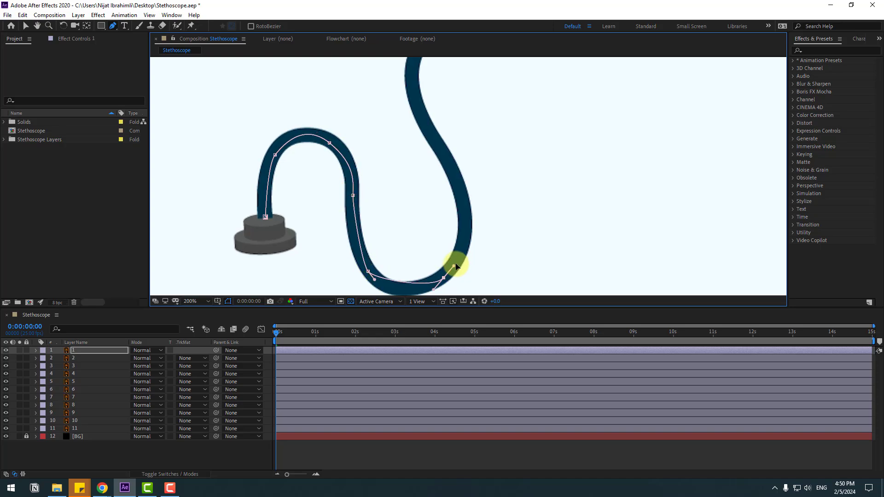
{"action": "left_click_drag", "start_coordinate": [459, 182], "coordinate": [449, 158]}
{"action": "left_click_drag", "start_coordinate": [451, 97], "coordinate": [351, 191]}
{"action": "left_click_drag", "start_coordinate": [361, 146], "coordinate": [362, 140]}
Smooth the curves at the bottom and left of the loop and finish the mask path
{"action": "scroll", "coordinate": [385, 224], "scroll_direction": "down", "scroll_amount": 5}
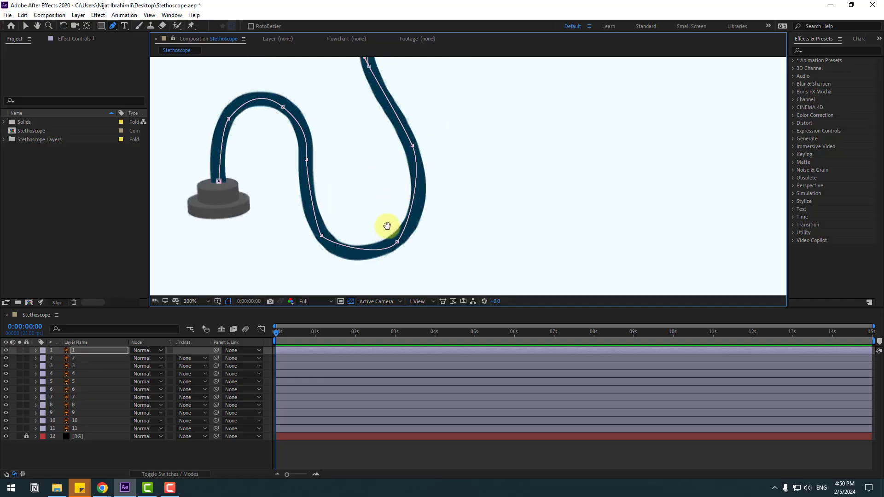
{"action": "scroll", "coordinate": [371, 241], "scroll_direction": "up", "scroll_amount": 2}
{"action": "scroll", "coordinate": [367, 247], "scroll_direction": "down", "scroll_amount": 1}
{"action": "left_click_drag", "start_coordinate": [372, 258], "coordinate": [397, 231]}
{"action": "left_click_drag", "start_coordinate": [295, 248], "coordinate": [331, 142]}
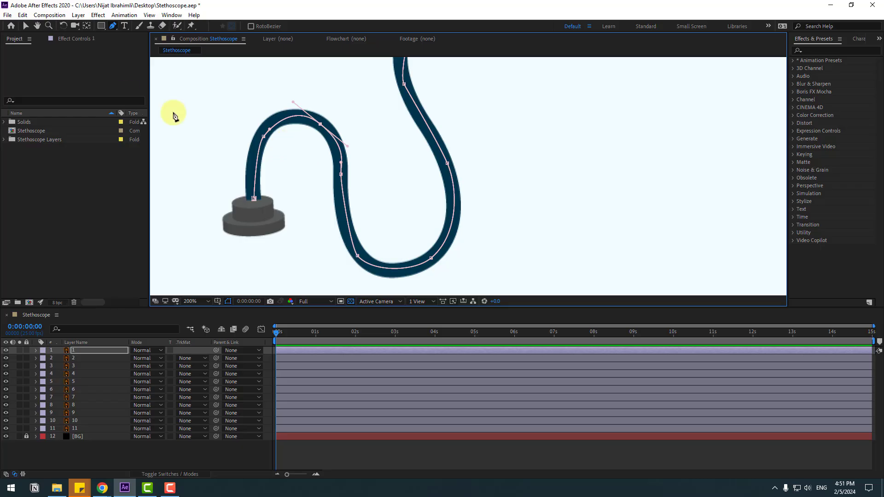
{"action": "left_click", "coordinate": [28, 28]}
Search 'stroke' in Effects & Presets and apply Generate > Stroke to layer 1
{"action": "scroll", "coordinate": [391, 154], "scroll_direction": "down", "scroll_amount": 3}
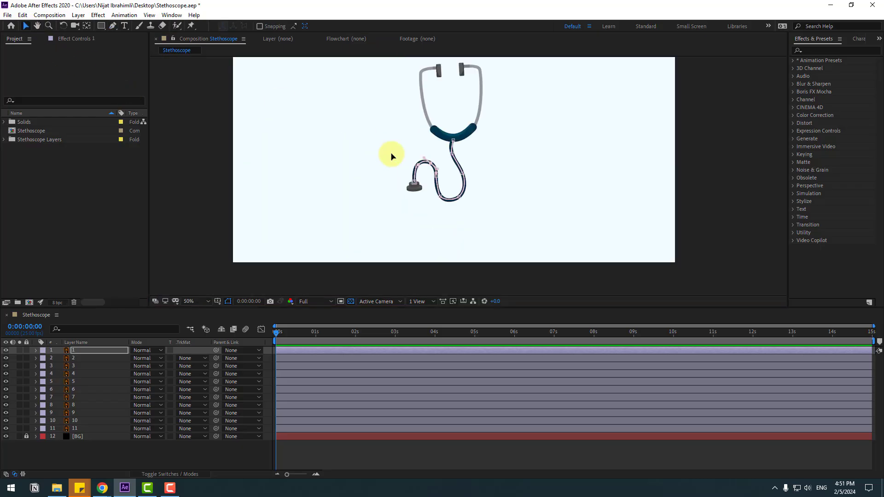
{"action": "scroll", "coordinate": [450, 161], "scroll_direction": "up", "scroll_amount": 2}
{"action": "left_click", "coordinate": [834, 50]}
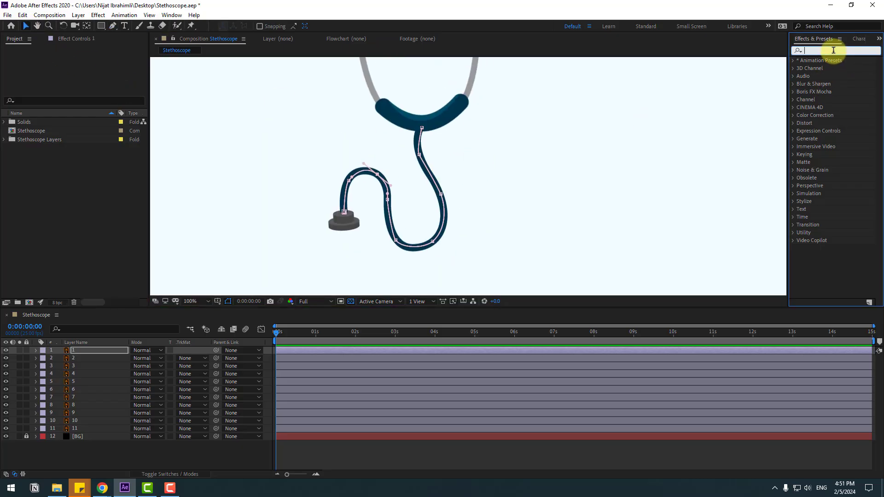
{"action": "type", "text": "stroke"}
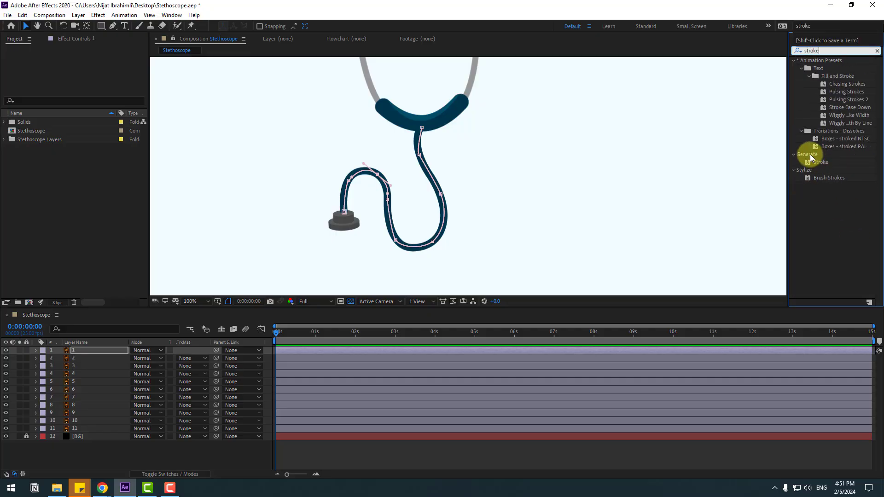
{"action": "left_click", "coordinate": [824, 164]}
{"action": "mouse_move", "coordinate": [827, 169]}
{"action": "left_mouse_down"}
{"action": "mouse_move", "coordinate": [310, 405]}
{"action": "mouse_move", "coordinate": [126, 372]}
{"action": "mouse_move", "coordinate": [88, 353]}
{"action": "left_mouse_up"}
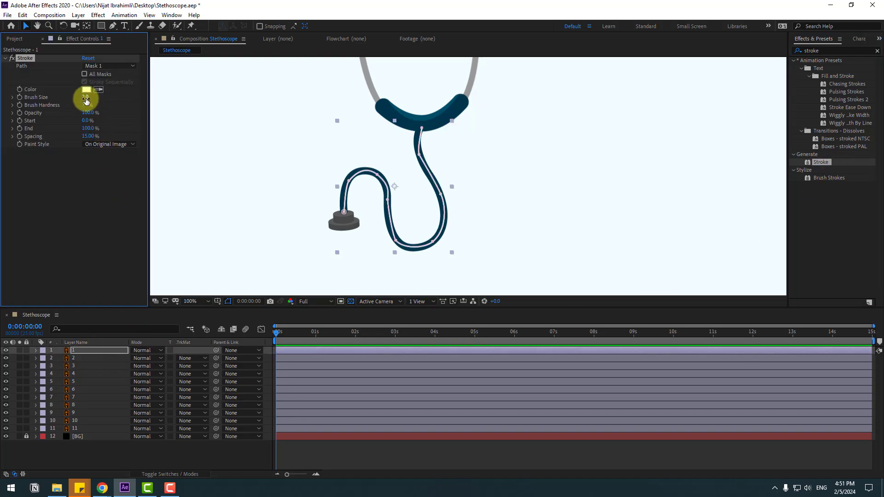
Set the Stroke brush size to 18.5 and the paint style to Reveal Original Image
{"action": "left_click_drag", "start_coordinate": [86, 97], "coordinate": [148, 84]}
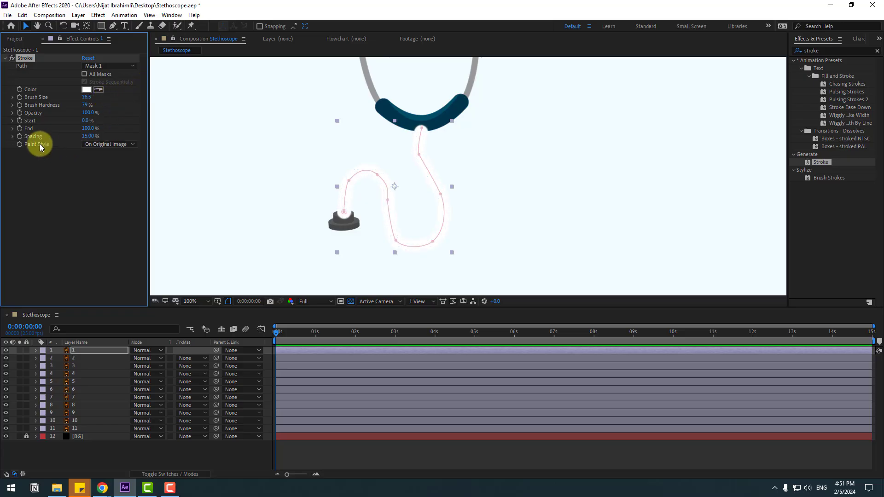
{"action": "left_click", "coordinate": [105, 144]}
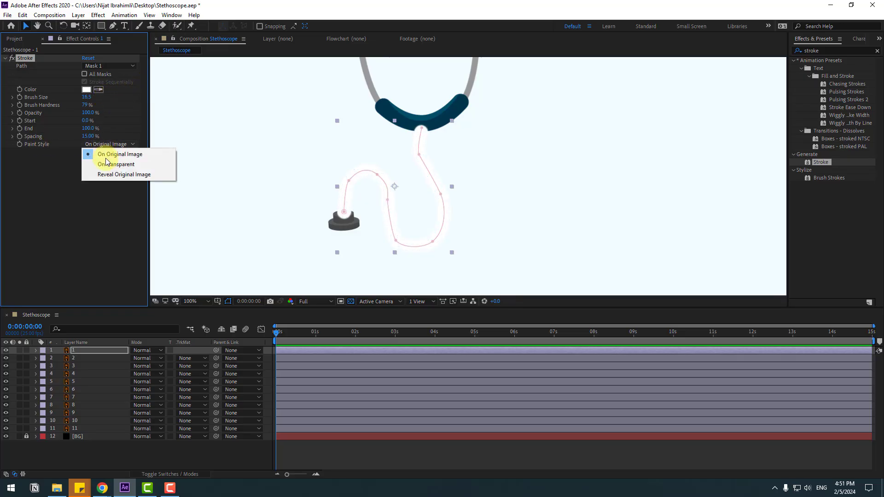
{"action": "left_click", "coordinate": [132, 175]}
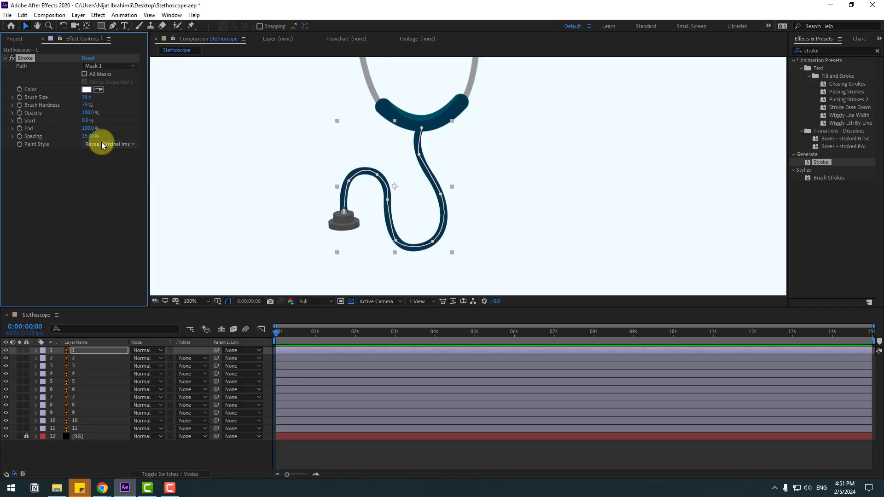
Set End to 0%, keyframe it, and move the playhead to 0:00:00:19
{"action": "left_click_drag", "start_coordinate": [89, 129], "coordinate": [85, 133]}
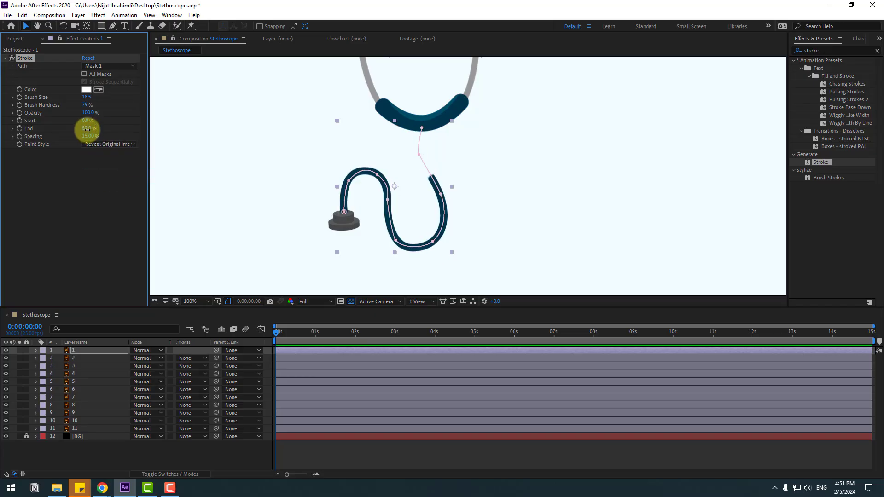
{"action": "left_click", "coordinate": [89, 130]}
{"action": "type", "text": "0"}
{"action": "key", "text": "Return"}
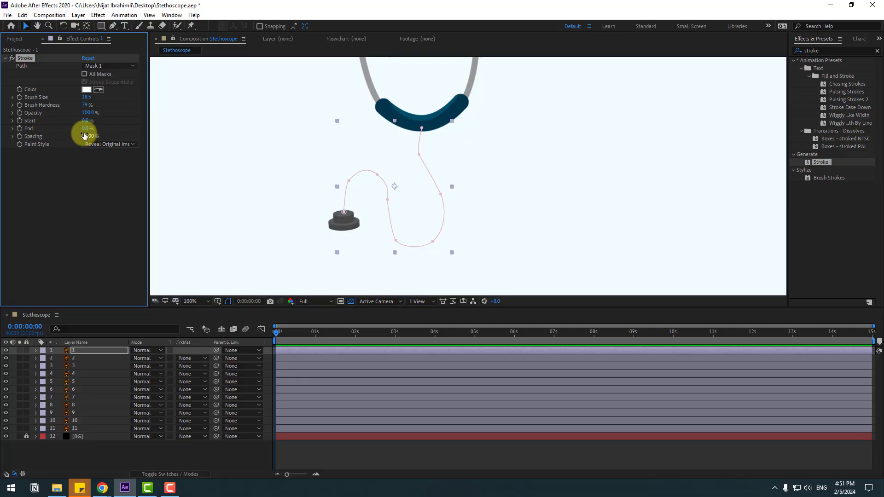
{"action": "left_click", "coordinate": [19, 128]}
{"action": "left_click_drag", "start_coordinate": [279, 332], "coordinate": [306, 332]}
Keyframe End at 100% and apply Easy Ease to the End keyframes
{"action": "left_click", "coordinate": [88, 129]}
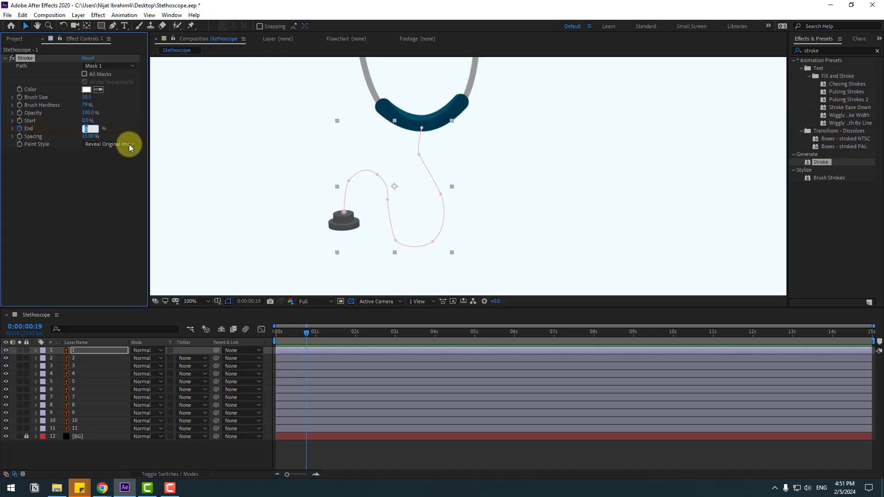
{"action": "key", "text": "Return"}
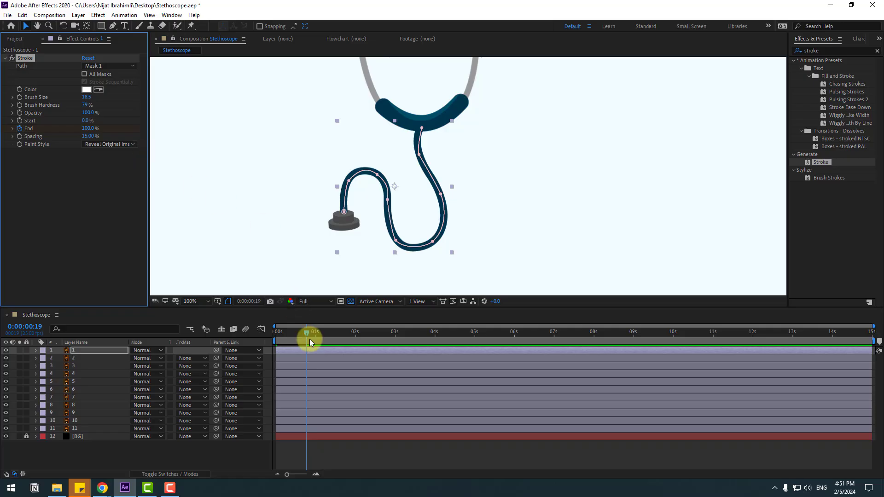
{"action": "left_click", "coordinate": [79, 350]}
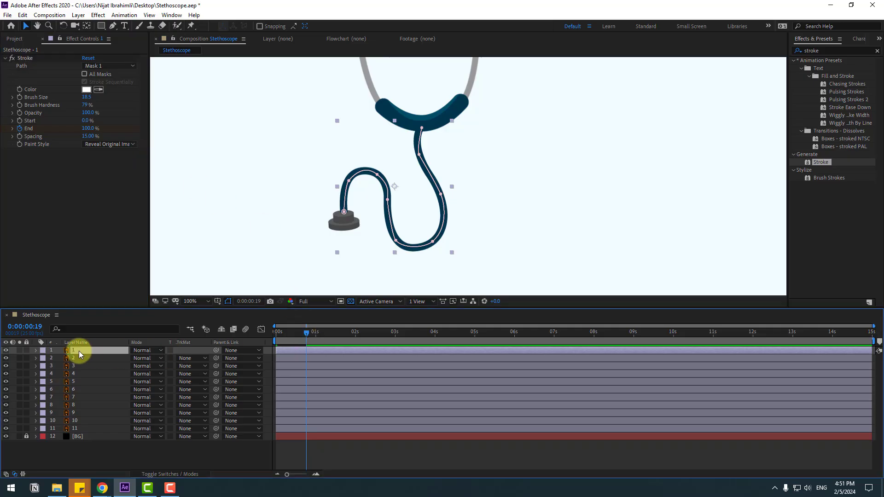
{"action": "key", "text": "u"}
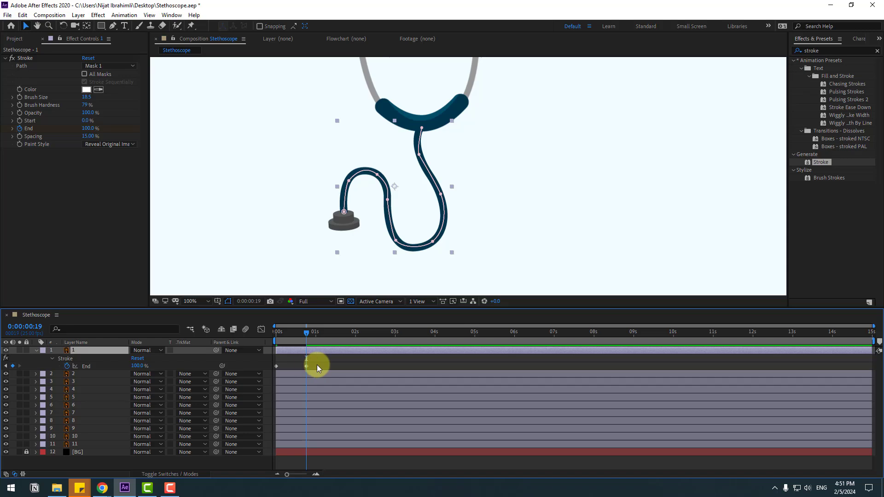
{"action": "left_click", "coordinate": [276, 366]}
{"action": "right_click", "coordinate": [277, 366]}
{"action": "mouse_move", "coordinate": [366, 361]}
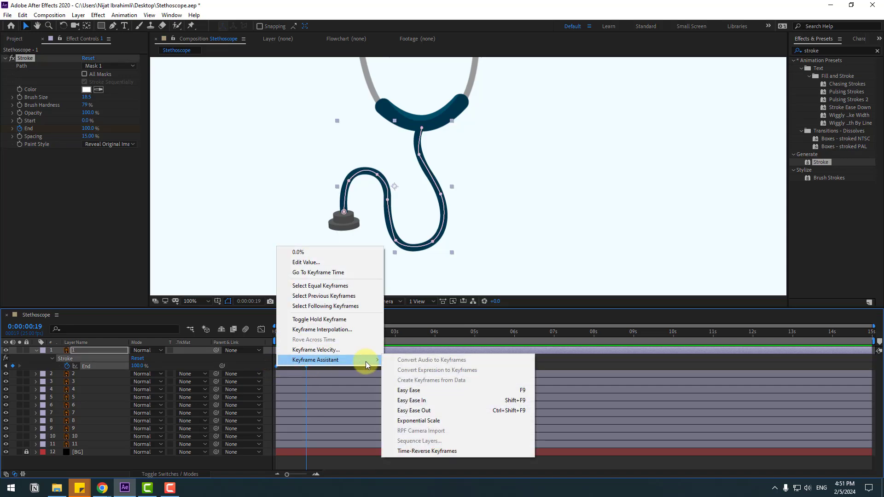
{"action": "left_click", "coordinate": [431, 390]}
Preview the tube drawing on and shift the tube layer slightly later
{"action": "left_click", "coordinate": [329, 362]}
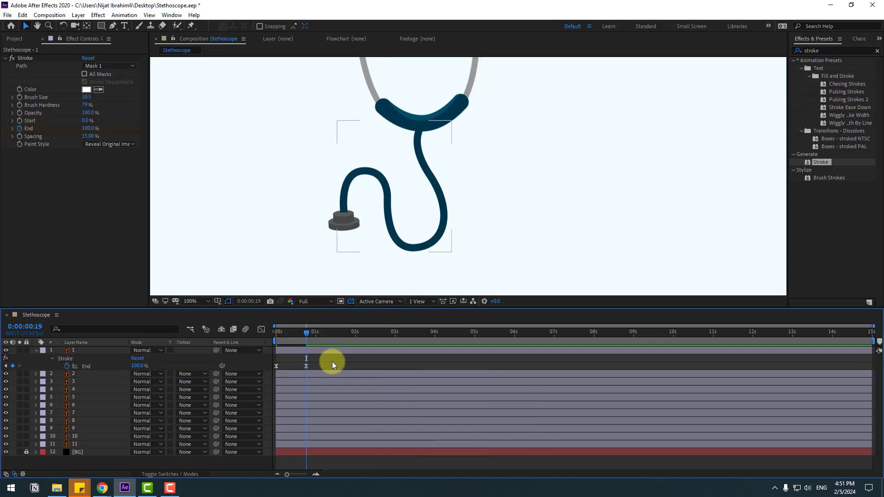
{"action": "key", "text": "space"}
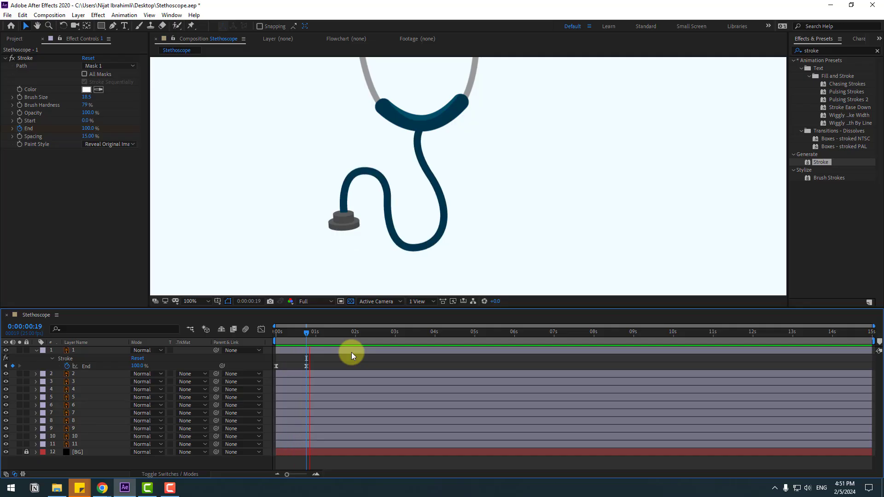
{"action": "key", "text": "space"}
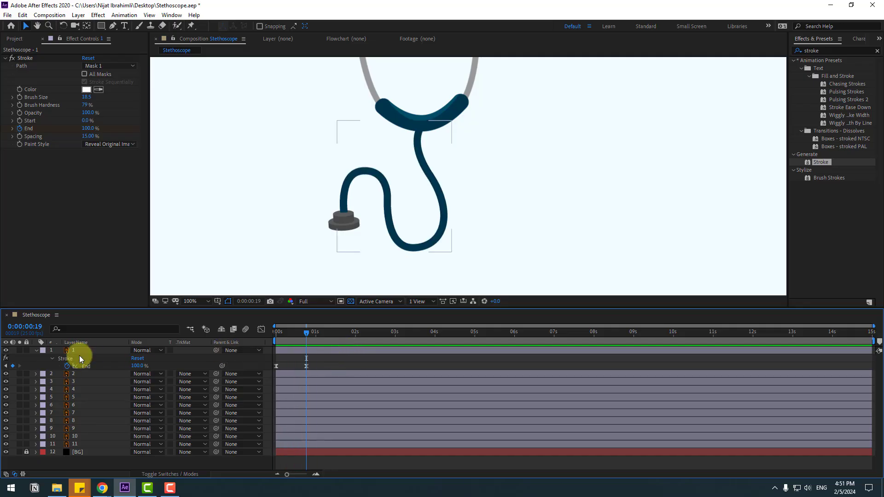
{"action": "left_click_drag", "start_coordinate": [297, 350], "coordinate": [316, 350]}
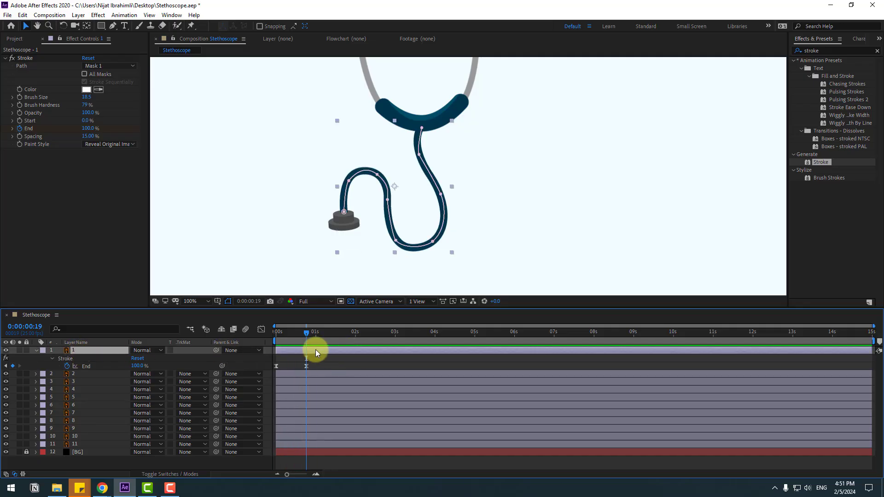
{"action": "left_click", "coordinate": [334, 230]}
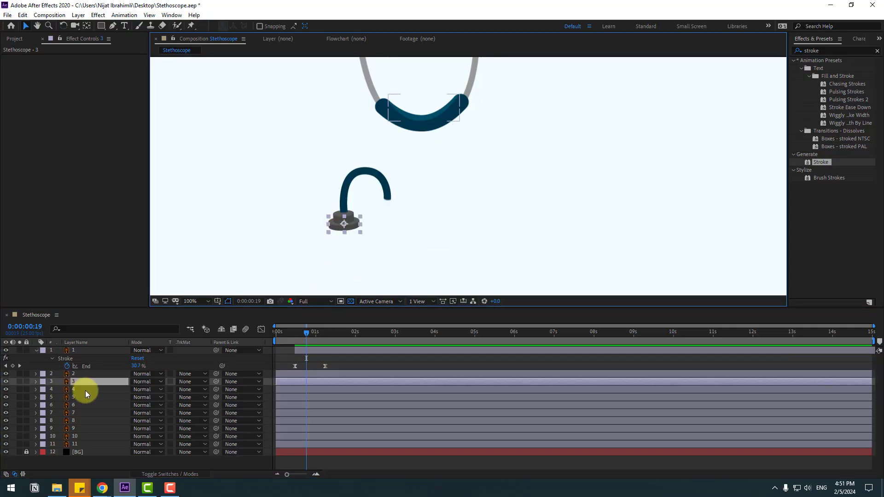
Move layer 3 above layer 2 and keyframe its Scale at 0%, then 110% ten frames later
{"action": "left_click_drag", "start_coordinate": [73, 383], "coordinate": [77, 376]}
{"action": "key", "text": "s"}
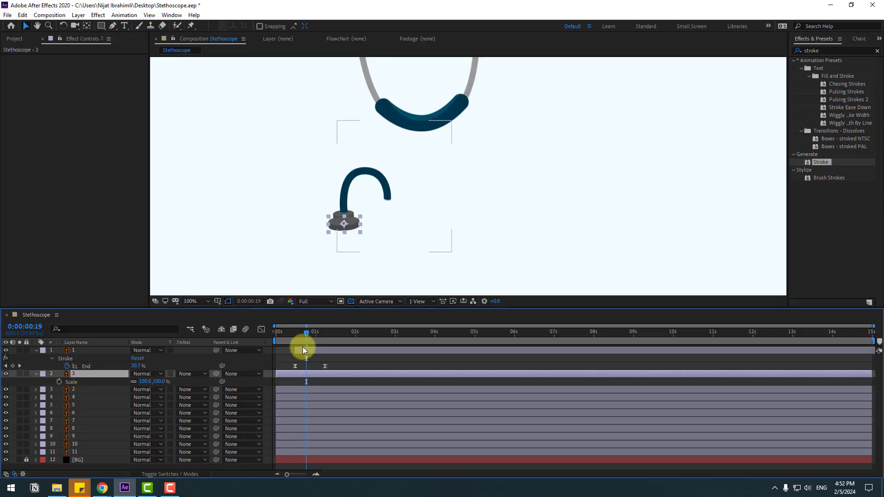
{"action": "left_click_drag", "start_coordinate": [302, 332], "coordinate": [267, 335]}
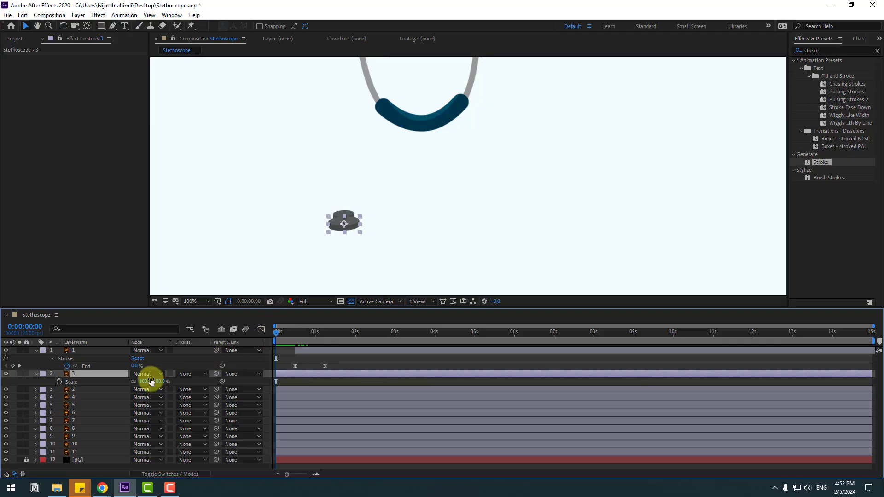
{"action": "type", "text": "0"}
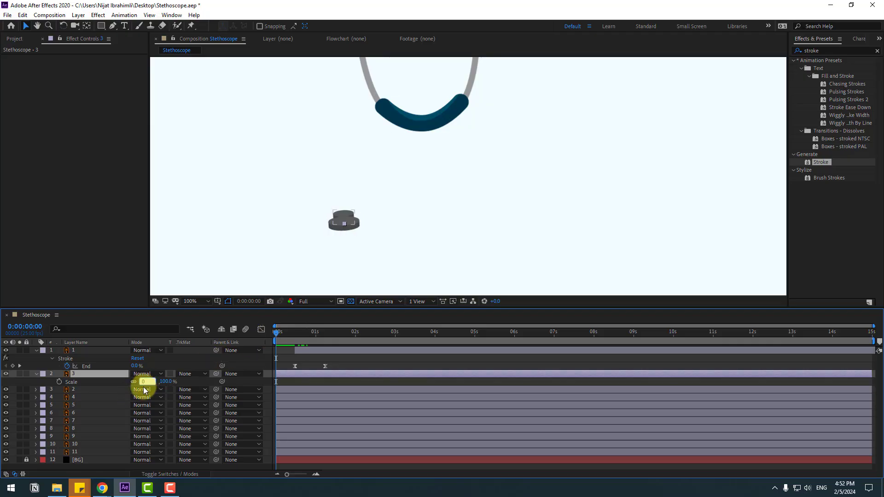
{"action": "key", "text": "Return"}
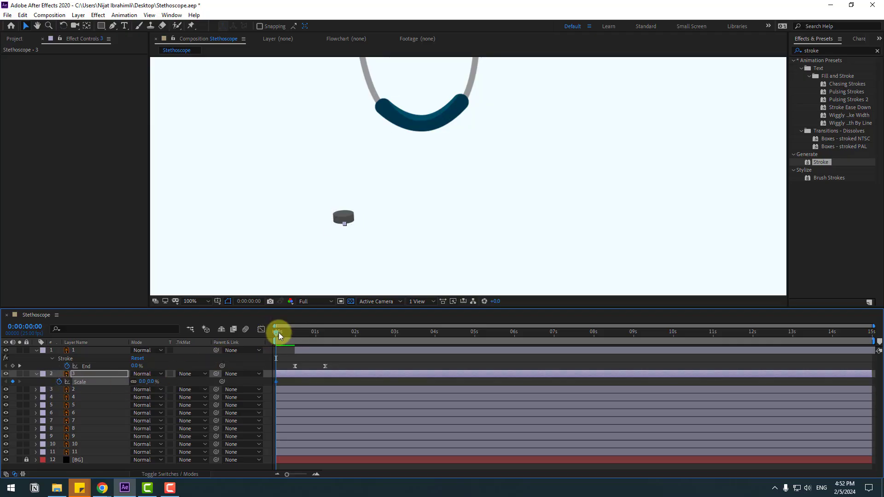
{"action": "key", "text": "shift+Page_Down"}
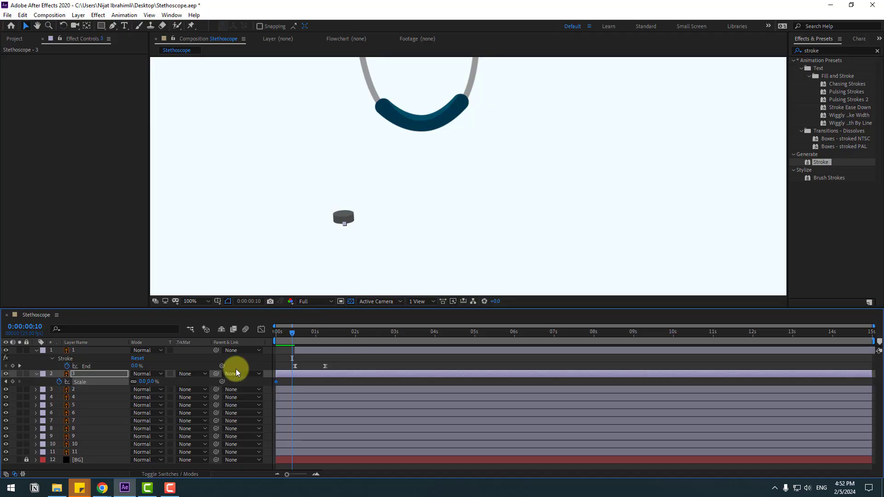
{"action": "left_click", "coordinate": [142, 382]}
{"action": "type", "text": "110"}
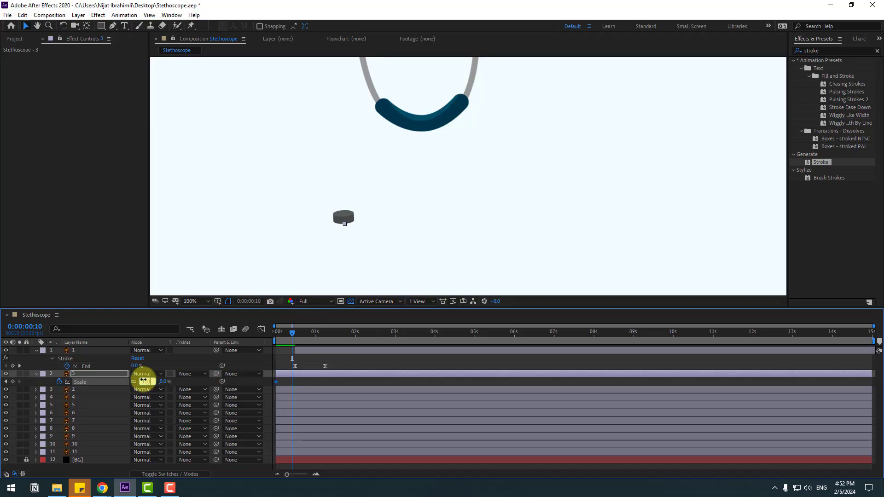
{"action": "key", "text": "Return"}
Add further Scale keyframes at 95% and 100%, ten frames apart
{"action": "key", "text": "shift+Page_Down"}
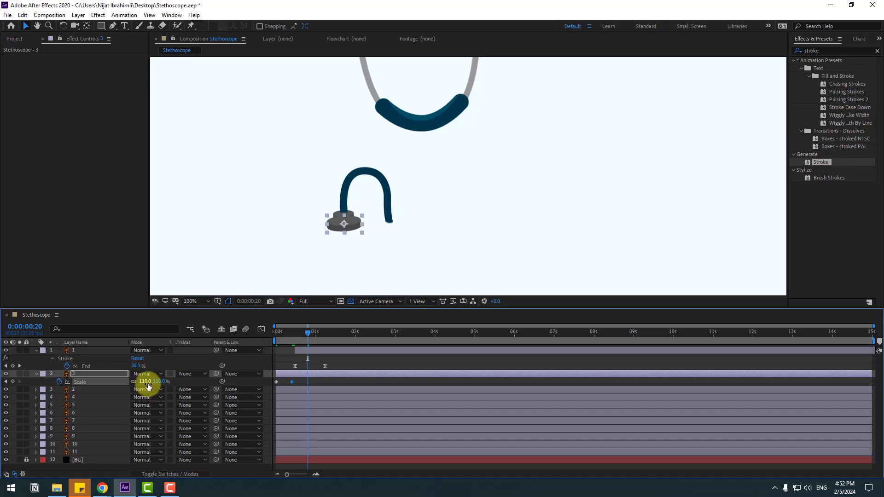
{"action": "left_click", "coordinate": [148, 382]}
{"action": "type", "text": "95"}
{"action": "key", "text": "Return"}
{"action": "key", "text": "shift+Page_Down"}
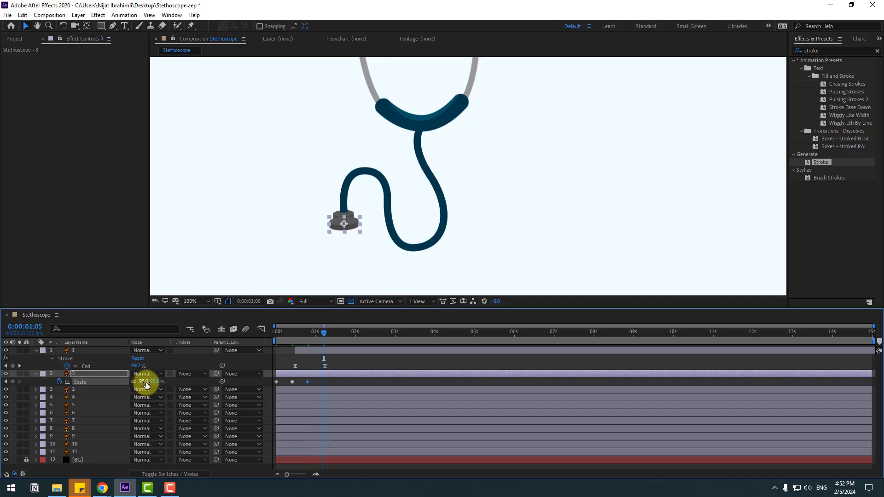
{"action": "left_click", "coordinate": [144, 382]}
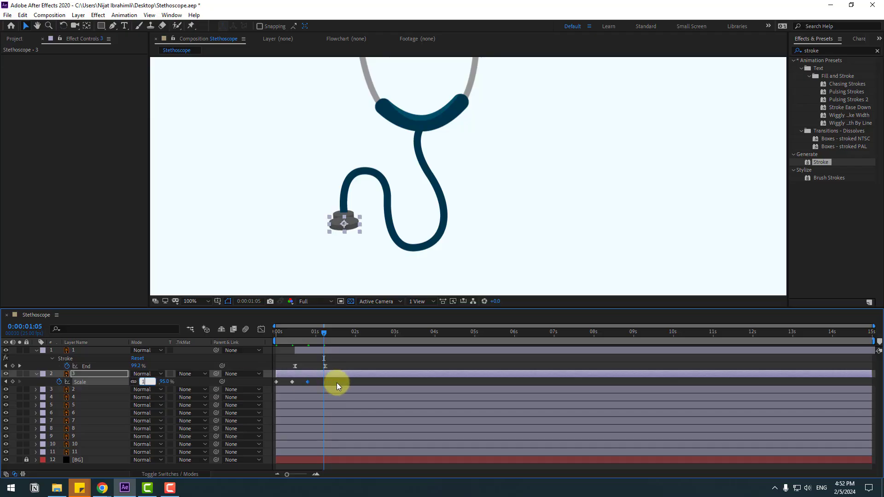
Apply Easy Ease to all Scale keyframes and preview the pop
{"action": "right_click", "coordinate": [276, 384]}
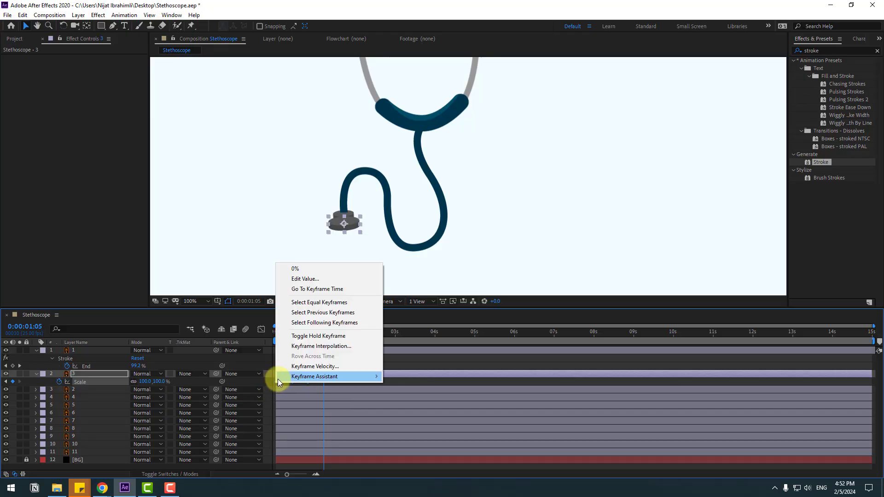
{"action": "mouse_move", "coordinate": [295, 376]}
{"action": "left_click", "coordinate": [417, 405]}
{"action": "left_click", "coordinate": [363, 362]}
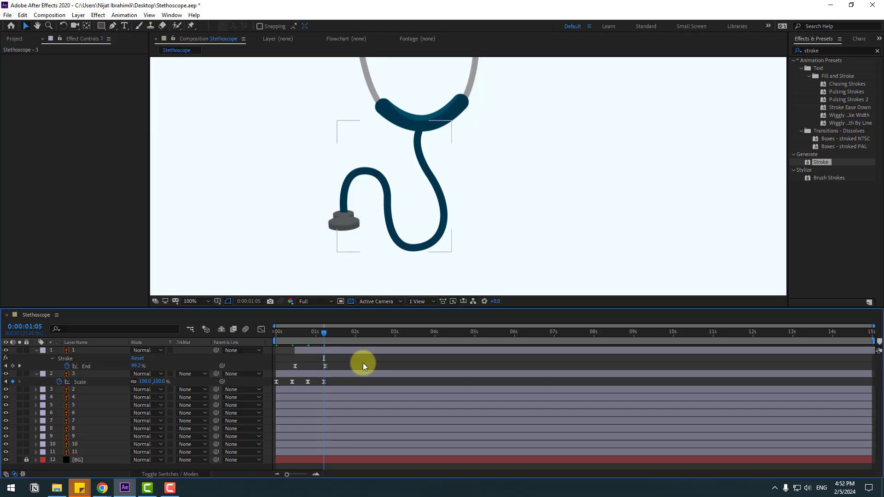
{"action": "key", "text": "space"}
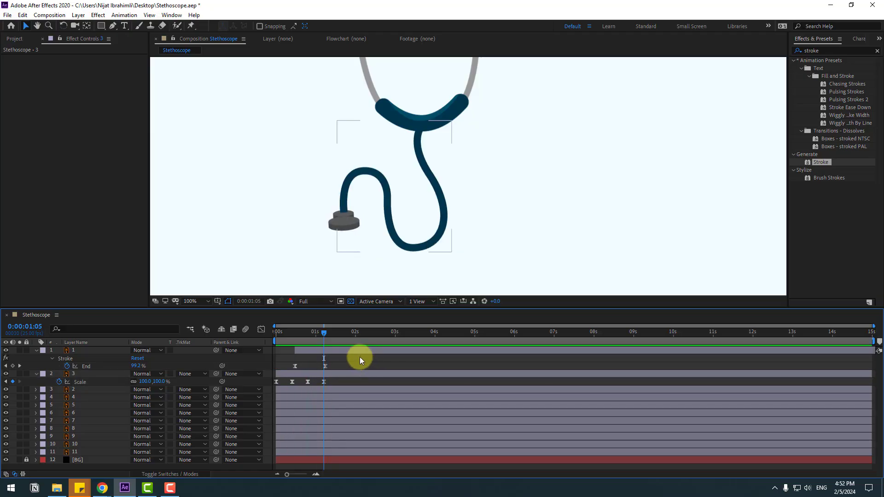
{"action": "key", "text": "space"}
Move layer 3 back below layer 2 and paste its four Scale keyframes onto layer 2
{"action": "left_click", "coordinate": [84, 374]}
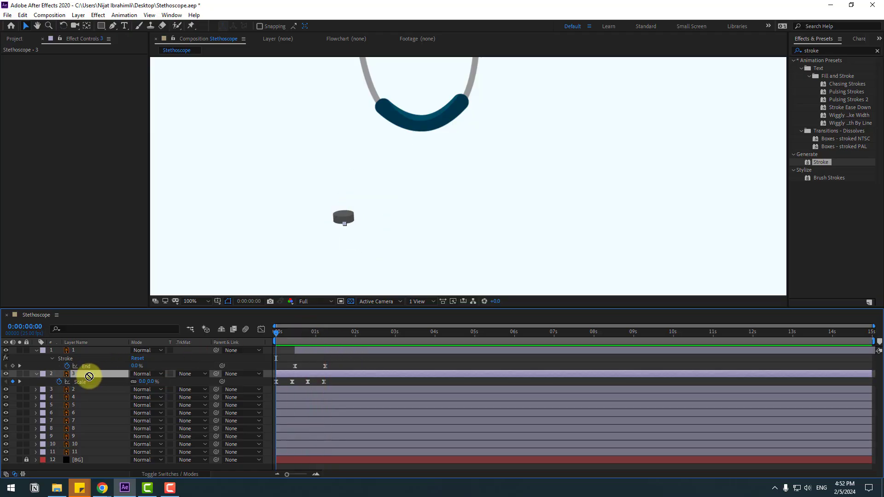
{"action": "left_click_drag", "start_coordinate": [89, 377], "coordinate": [90, 392]}
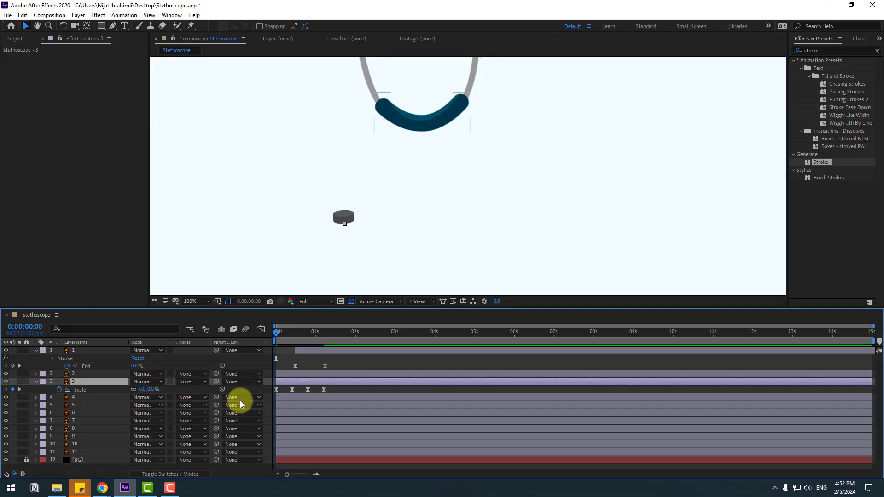
{"action": "left_click_drag", "start_coordinate": [333, 392], "coordinate": [288, 401]}
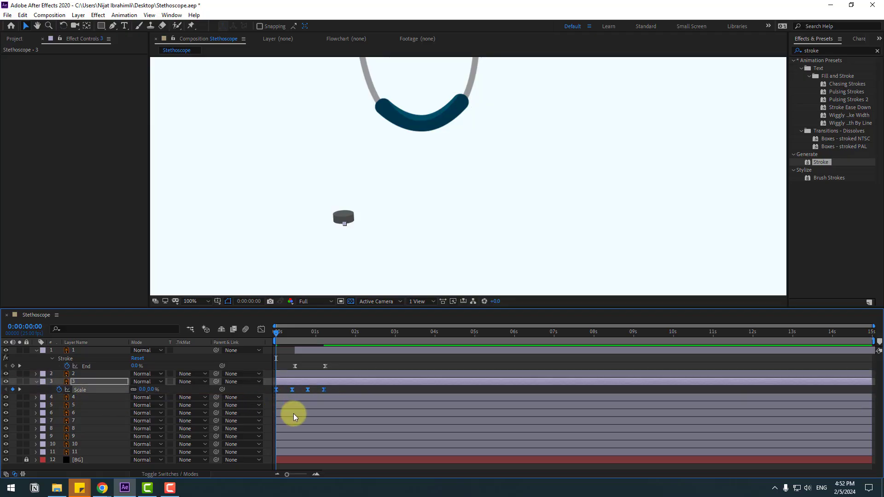
{"action": "left_click", "coordinate": [77, 377]}
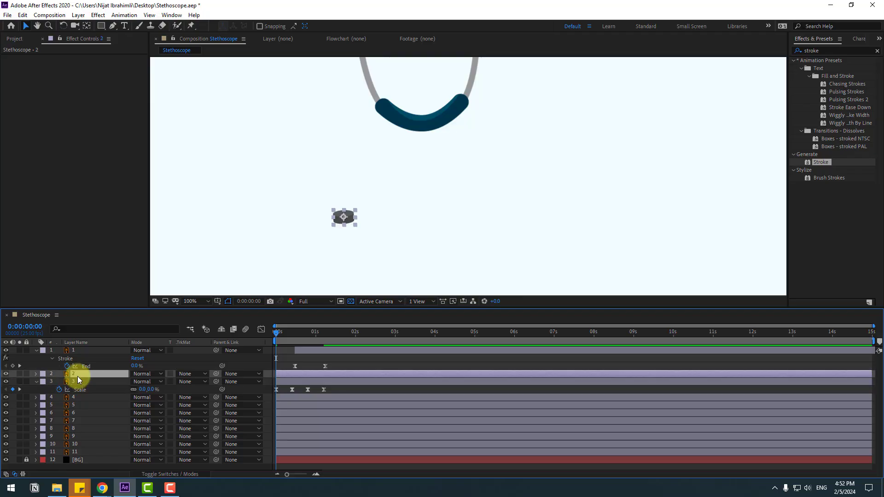
{"action": "key", "text": "ctrl+v"}
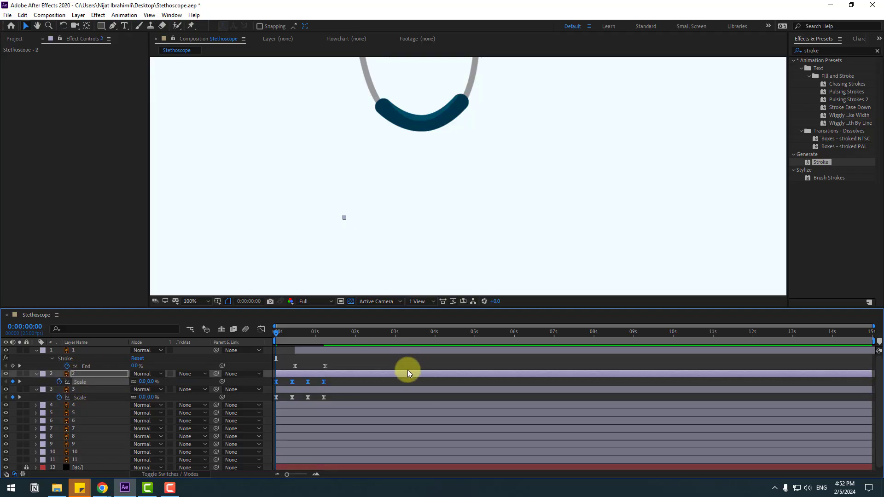
Shift layer 3's animation slightly later and preview the staggered pop
{"action": "left_click", "coordinate": [92, 392]}
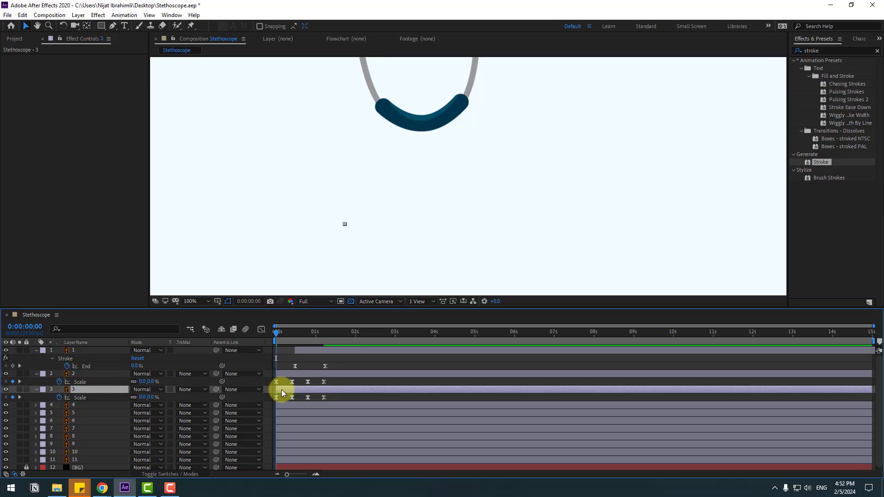
{"action": "left_click_drag", "start_coordinate": [281, 390], "coordinate": [286, 390]}
{"action": "key", "text": "space"}
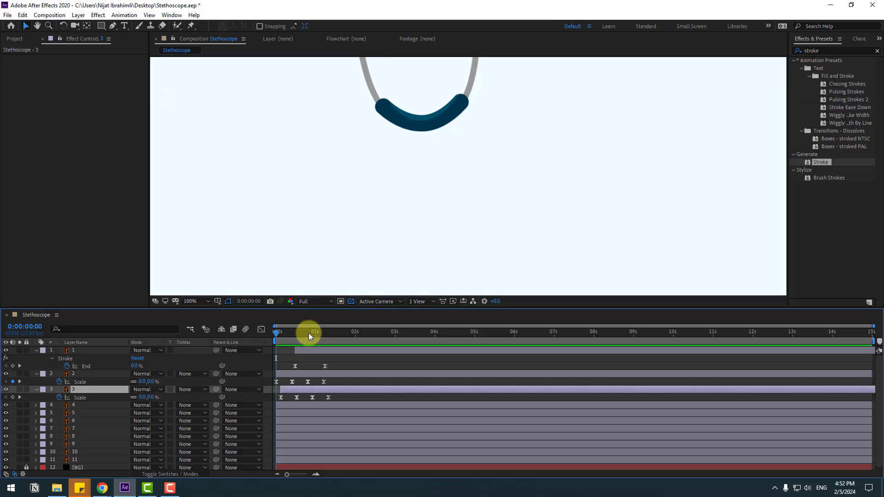
{"action": "left_click_drag", "start_coordinate": [309, 333], "coordinate": [324, 332]}
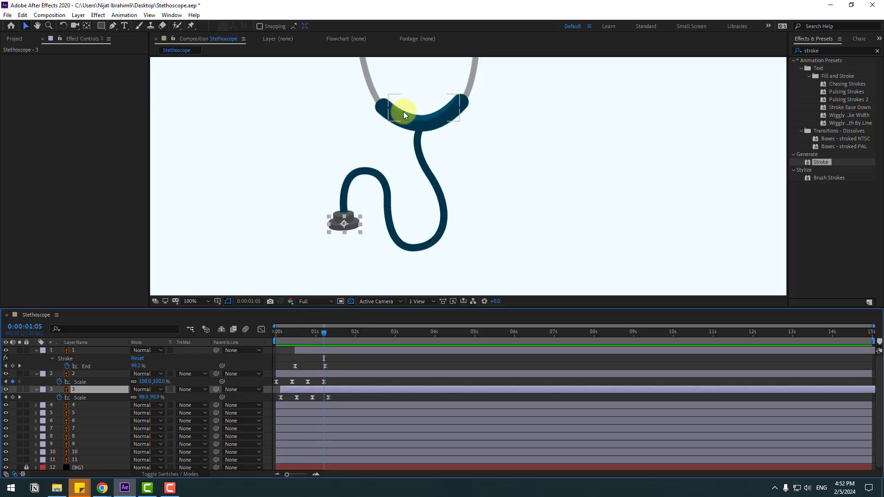
Start yoke layer 5 at 1:05 and paste the scale-pop keyframes onto it
{"action": "left_click", "coordinate": [431, 119]}
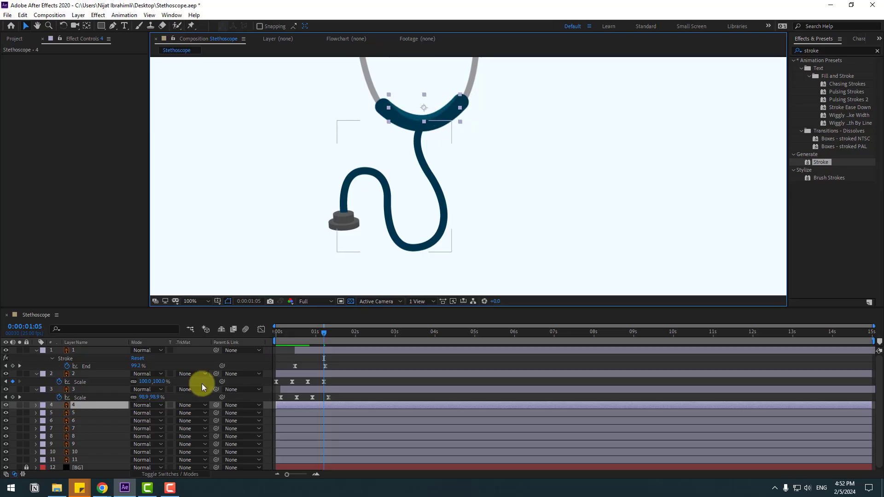
{"action": "left_click", "coordinate": [80, 414]}
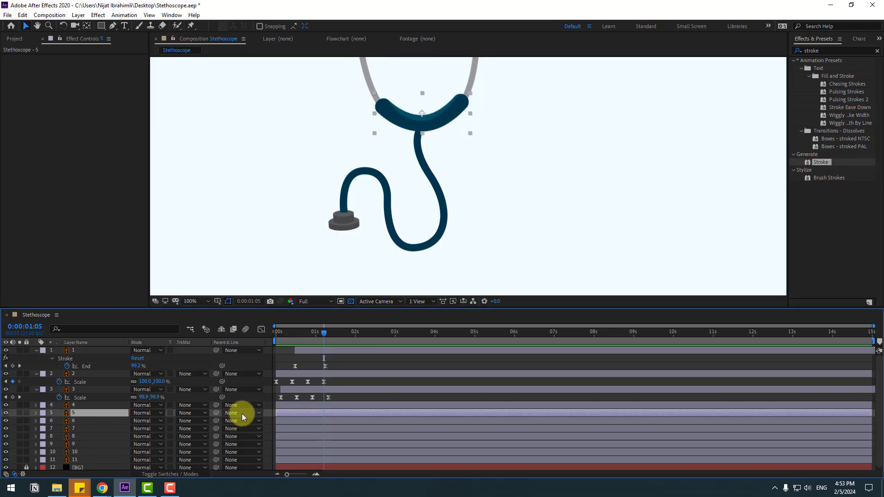
{"action": "left_click_drag", "start_coordinate": [294, 413], "coordinate": [342, 411]}
{"action": "key", "text": "s"}
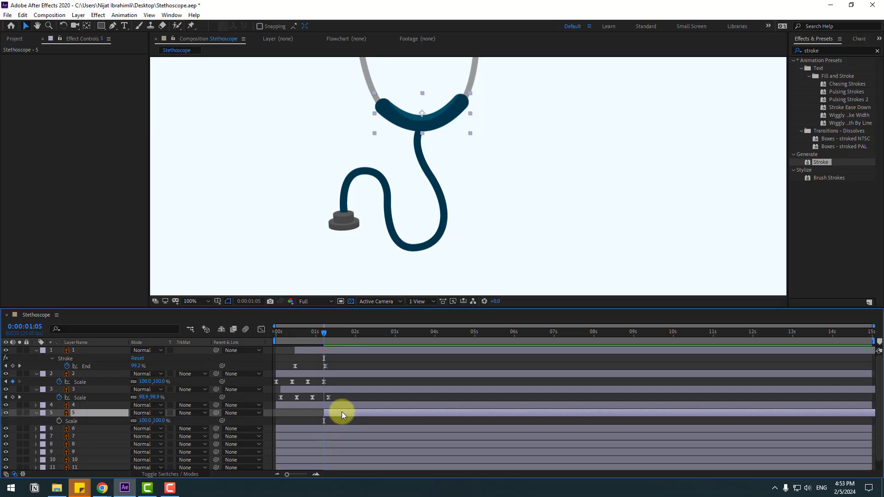
{"action": "key", "text": "ctrl+v"}
Delay layer 4 to about 2 seconds and parent it to layer 5
{"action": "left_click_drag", "start_coordinate": [287, 405], "coordinate": [366, 407]}
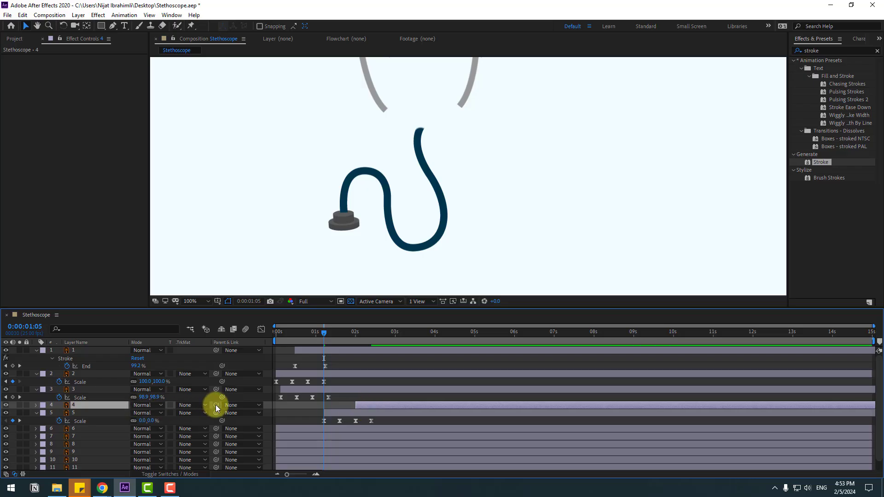
{"action": "left_click_drag", "start_coordinate": [216, 405], "coordinate": [95, 413]}
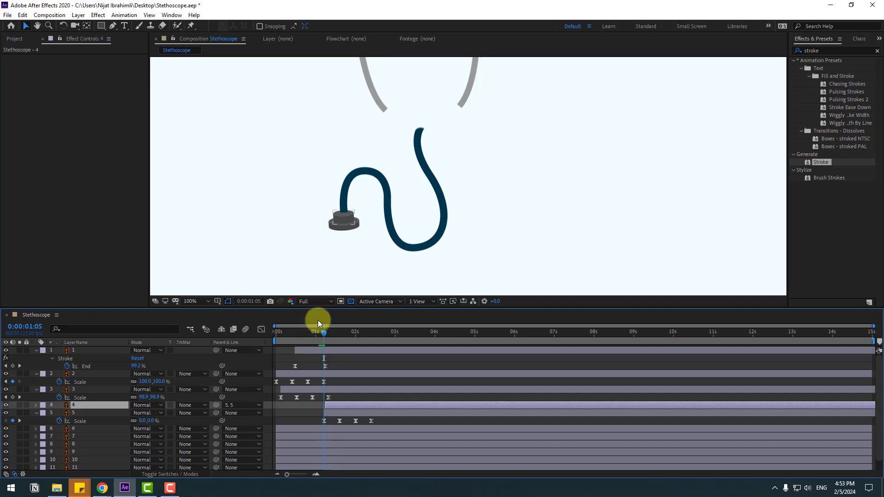
{"action": "left_click_drag", "start_coordinate": [314, 334], "coordinate": [414, 335]}
Move the small curve onto the stethoscope's neck and shift layers 4 and 5 slightly earlier
{"action": "scroll", "coordinate": [610, 250], "scroll_direction": "down", "scroll_amount": 2}
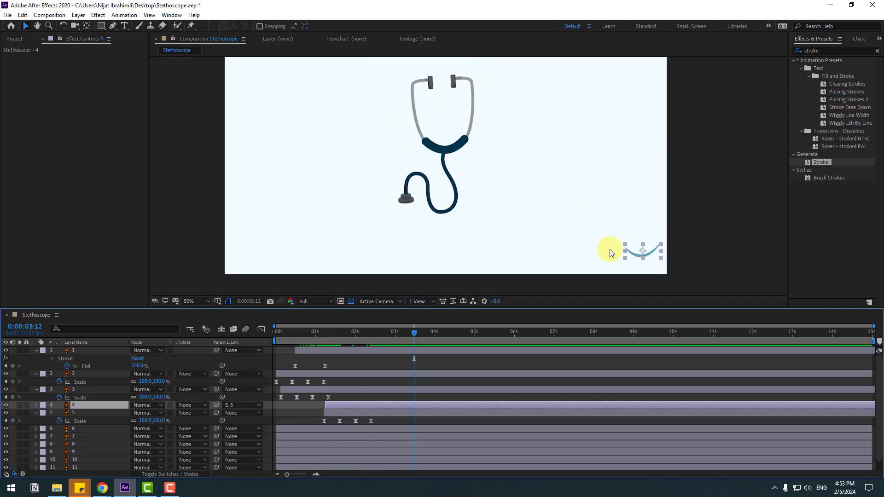
{"action": "left_click_drag", "start_coordinate": [647, 252], "coordinate": [447, 147]}
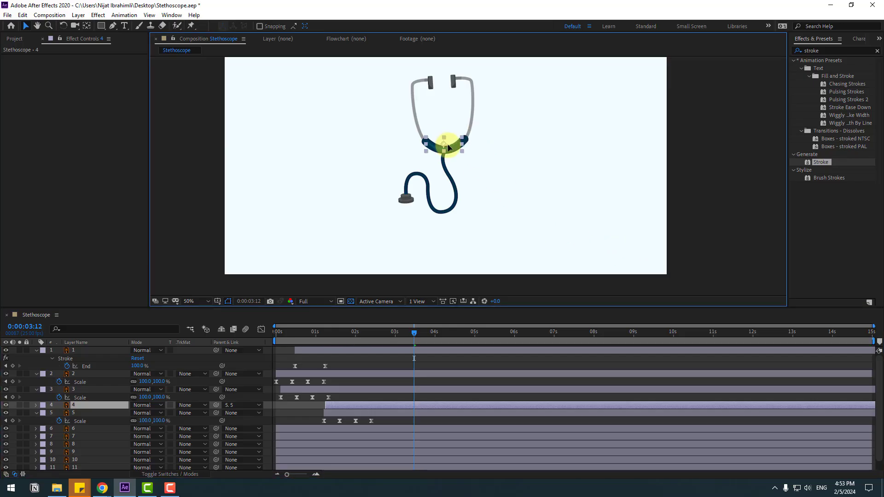
{"action": "left_click", "coordinate": [342, 395]}
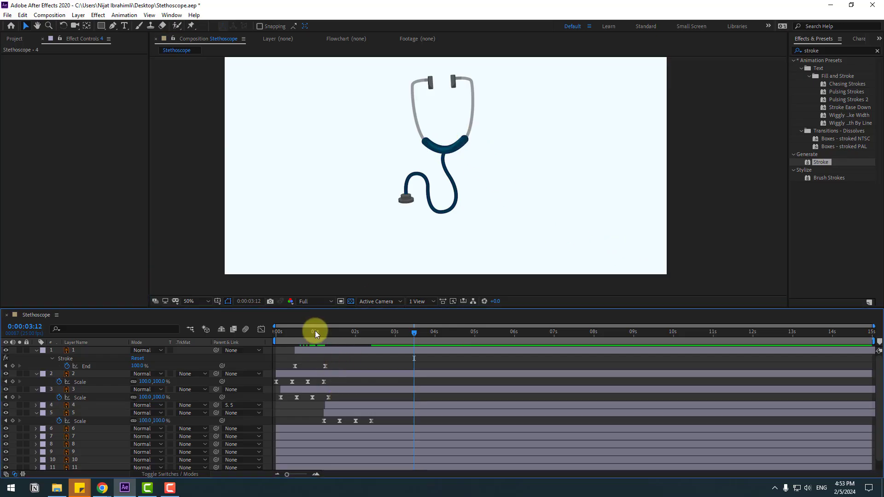
{"action": "mouse_move", "coordinate": [315, 331]}
{"action": "left_mouse_down"}
{"action": "mouse_move", "coordinate": [350, 331]}
{"action": "mouse_move", "coordinate": [321, 333]}
{"action": "left_mouse_up"}
{"action": "left_click", "coordinate": [336, 410]}
{"action": "left_click", "coordinate": [337, 405], "text": "shift"}
{"action": "left_click_drag", "start_coordinate": [341, 410], "coordinate": [337, 410]}
Preview the draw-on and nudge the dark blue yoke's scale pop slightly later
{"action": "left_click", "coordinate": [327, 332]}
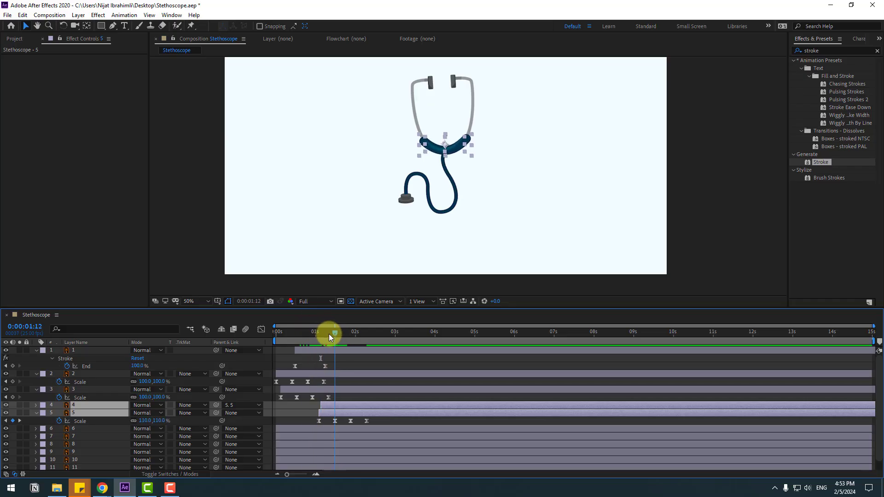
{"action": "left_click_drag", "start_coordinate": [333, 404], "coordinate": [330, 404]}
{"action": "key", "text": "space"}
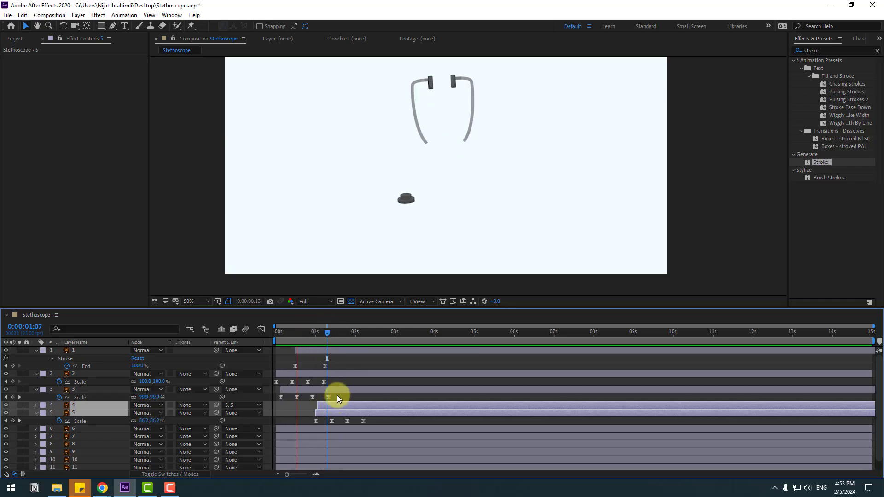
{"action": "mouse_move", "coordinate": [327, 331]}
{"action": "left_mouse_down"}
{"action": "mouse_move", "coordinate": [315, 330]}
{"action": "mouse_move", "coordinate": [327, 344]}
{"action": "left_mouse_up"}
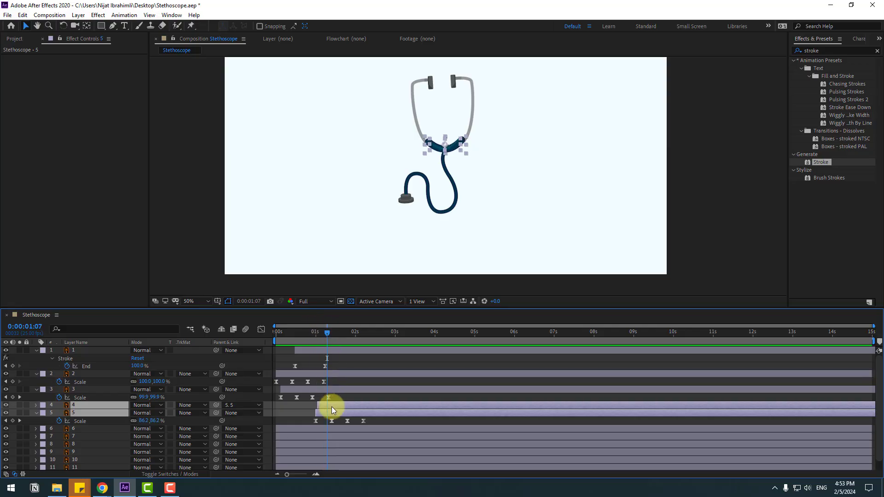
{"action": "left_click_drag", "start_coordinate": [332, 407], "coordinate": [338, 407]}
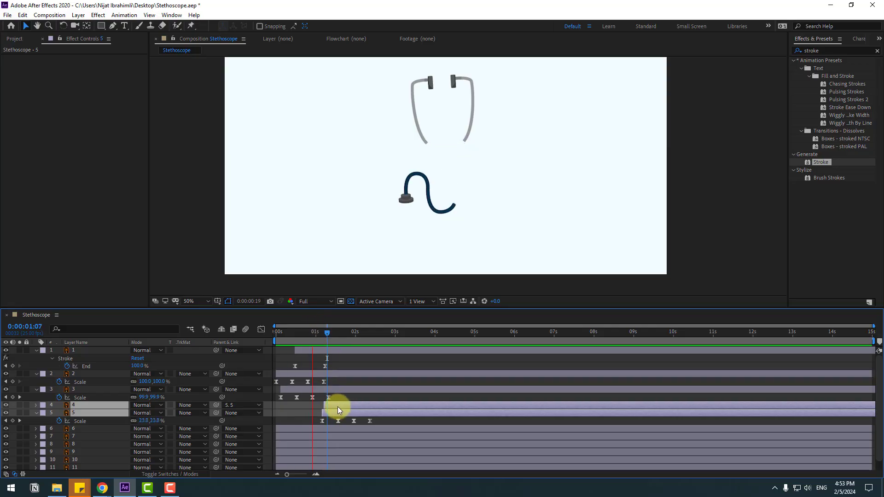
{"action": "left_click_drag", "start_coordinate": [323, 332], "coordinate": [341, 336]}
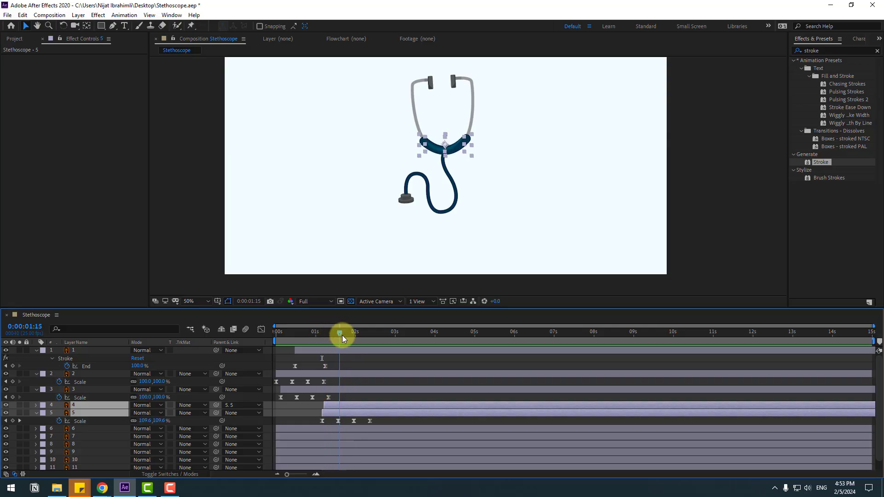
{"action": "left_click", "coordinate": [416, 109]}
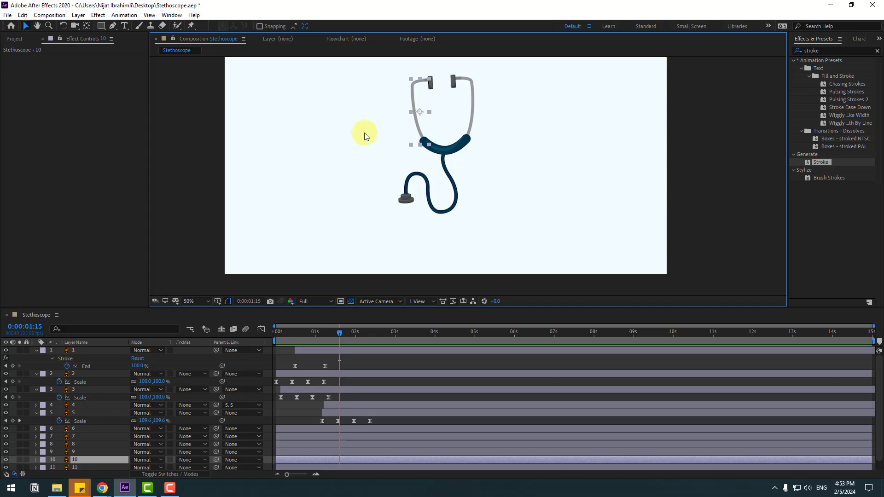
Solo layer 10, trace a four-point mask along the earpiece tube, and apply Stroke
{"action": "key", "text": "period"}
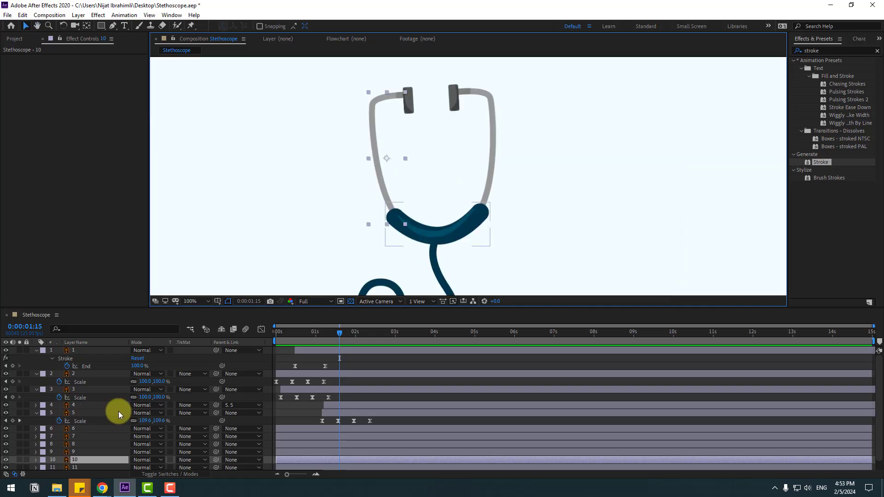
{"action": "left_click", "coordinate": [20, 460]}
{"action": "left_click", "coordinate": [112, 26]}
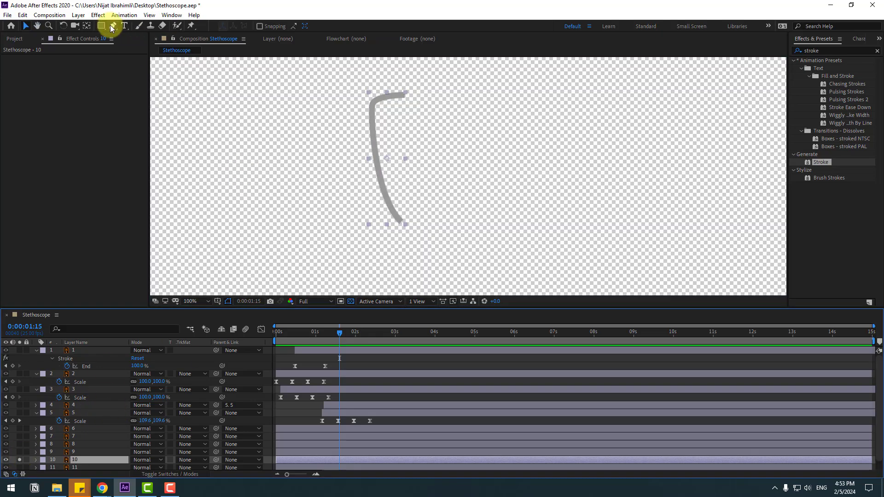
{"action": "left_click", "coordinate": [402, 224]}
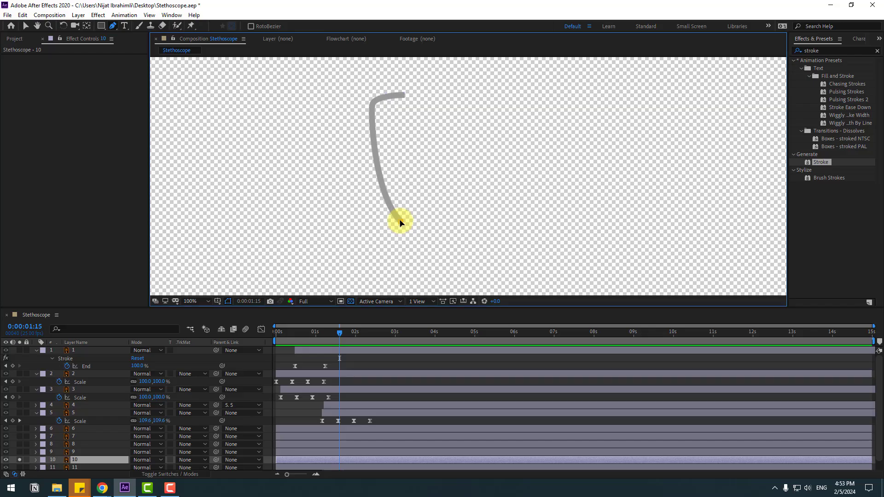
{"action": "left_click", "coordinate": [380, 177]}
{"action": "left_click", "coordinate": [374, 102]}
{"action": "left_click", "coordinate": [404, 95]}
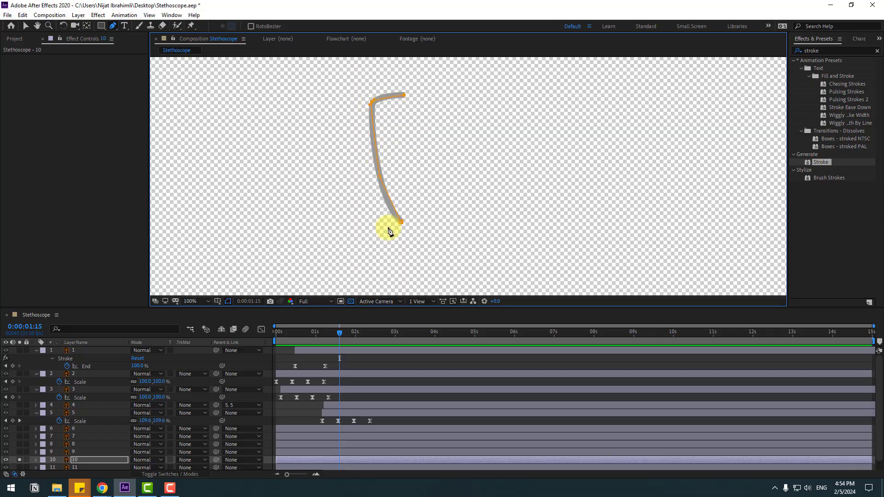
{"action": "left_click", "coordinate": [25, 27]}
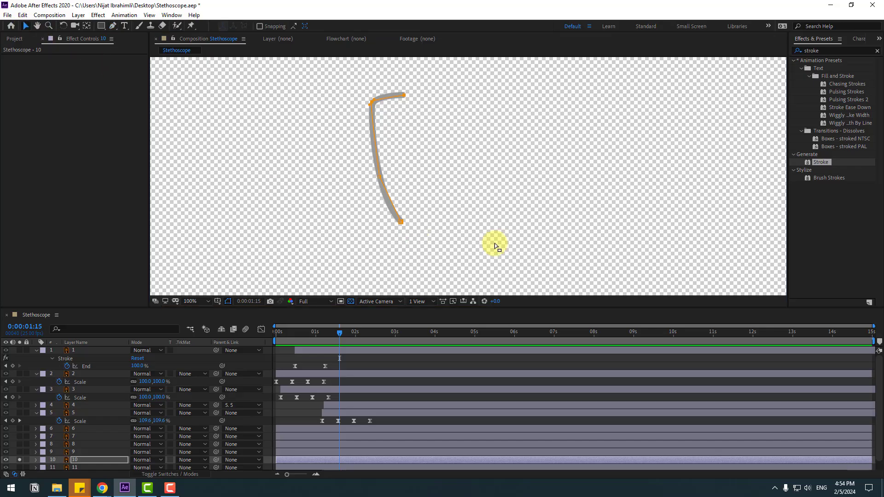
{"action": "mouse_move", "coordinate": [819, 161]}
{"action": "left_mouse_down"}
{"action": "mouse_move", "coordinate": [184, 442]}
{"action": "mouse_move", "coordinate": [79, 458]}
{"action": "left_mouse_up"}
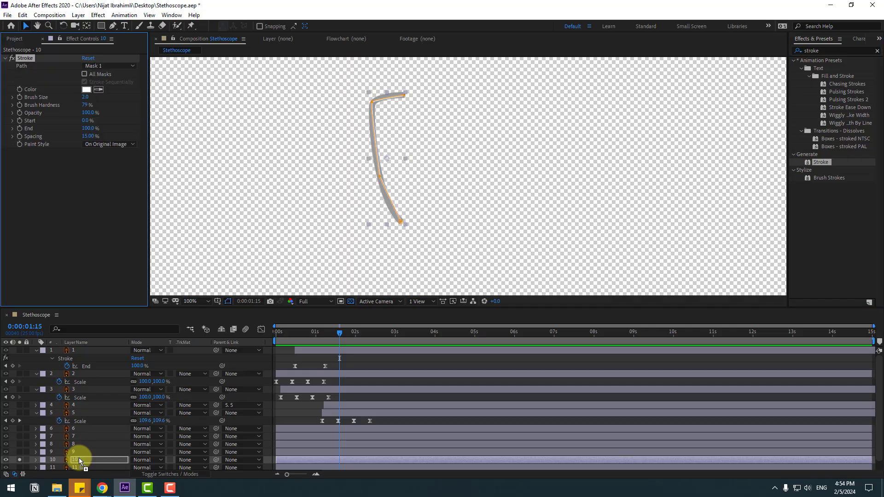
Set the Stroke brush size to 11.1 and Paint Style to Reveal Original Image
{"action": "left_click_drag", "start_coordinate": [81, 100], "coordinate": [122, 94]}
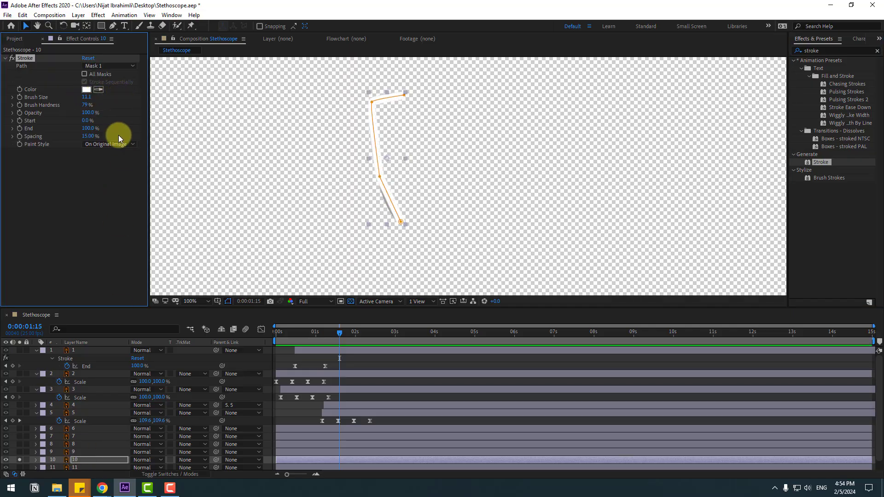
{"action": "left_click", "coordinate": [95, 145]}
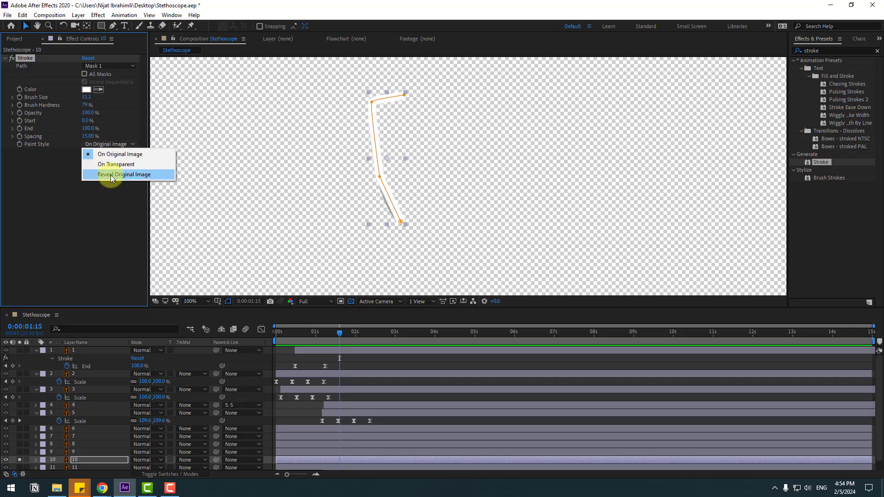
{"action": "left_click", "coordinate": [131, 175]}
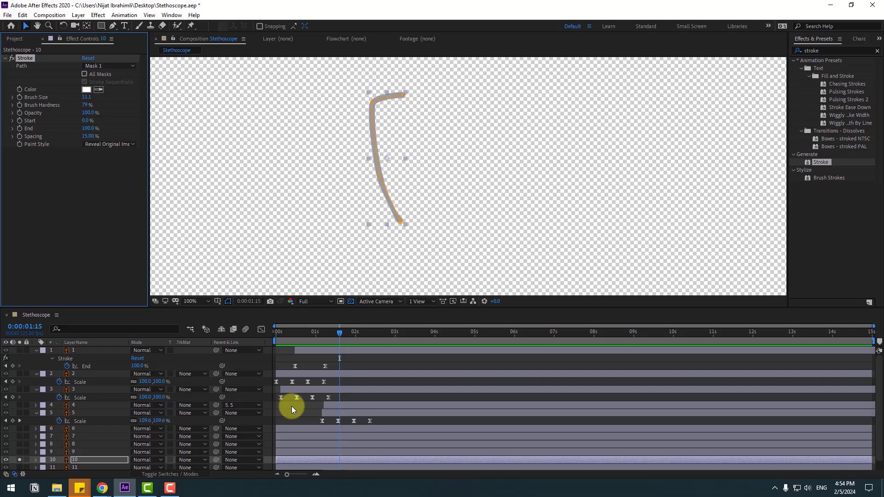
Move layer 10's start to the current time, 1:15
{"action": "left_click", "coordinate": [300, 421]}
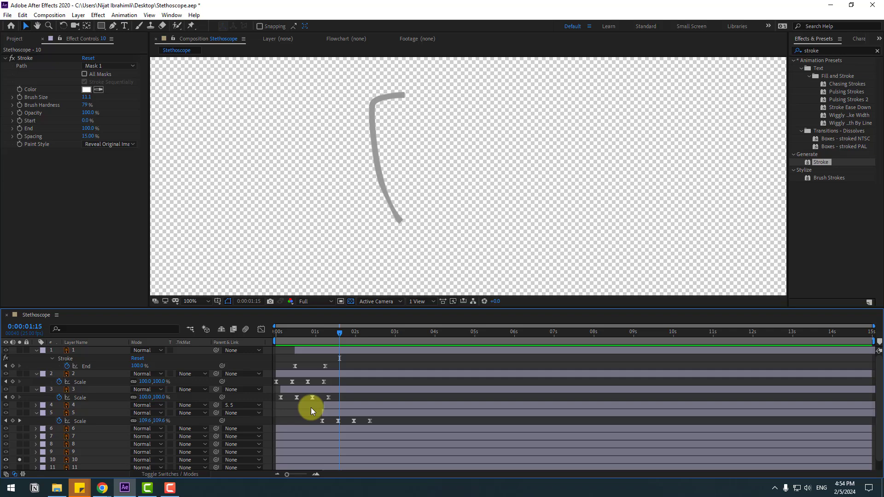
{"action": "left_click", "coordinate": [286, 468]}
{"action": "left_click_drag", "start_coordinate": [290, 463], "coordinate": [350, 463]}
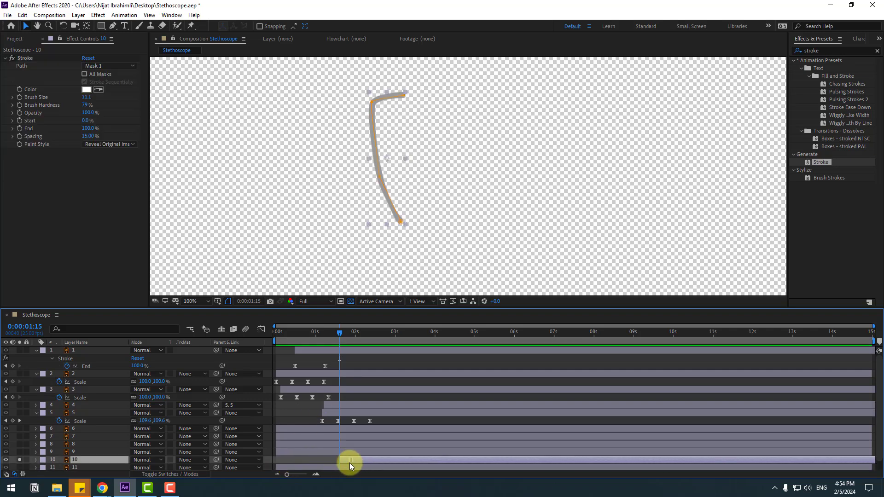
Keyframe the Stroke End at 0%, then move the time to 0:00:02:10
{"action": "left_click", "coordinate": [90, 129]}
{"action": "type", "text": "00"}
{"action": "key", "text": "Return"}
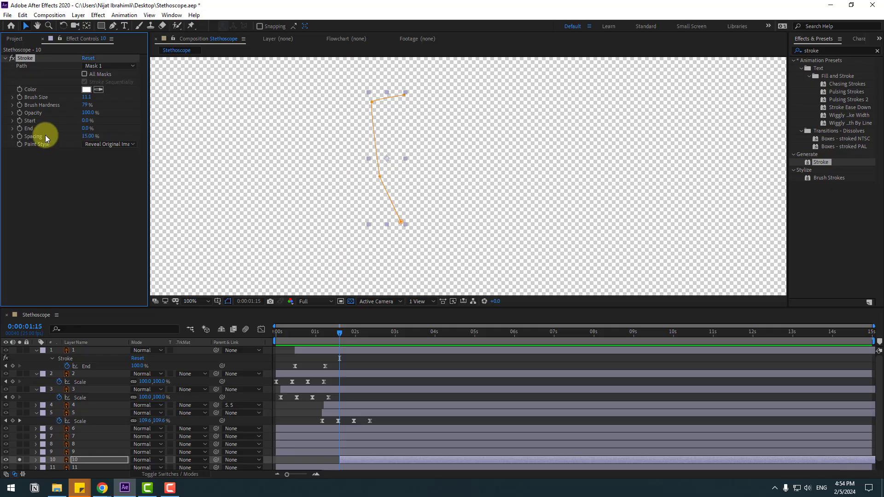
{"action": "left_click_drag", "start_coordinate": [347, 326], "coordinate": [372, 334]}
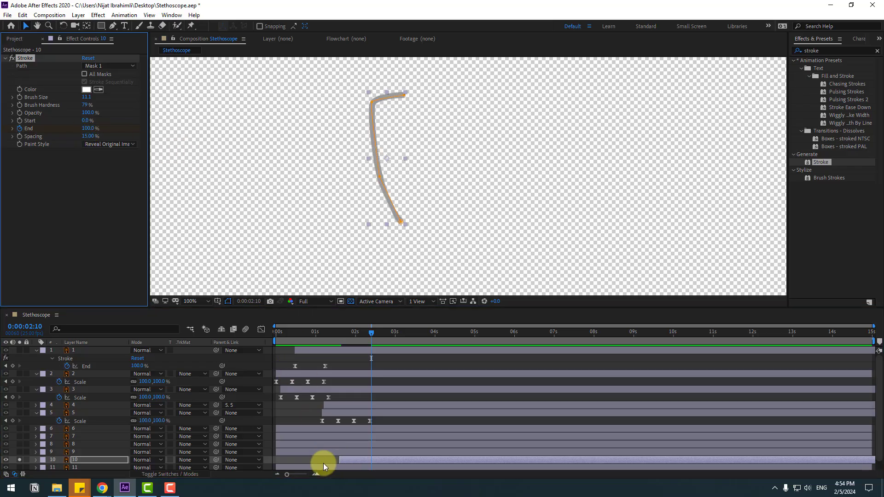
Apply Easy Ease to the End keyframes and preview the draw-on
{"action": "key", "text": "u"}
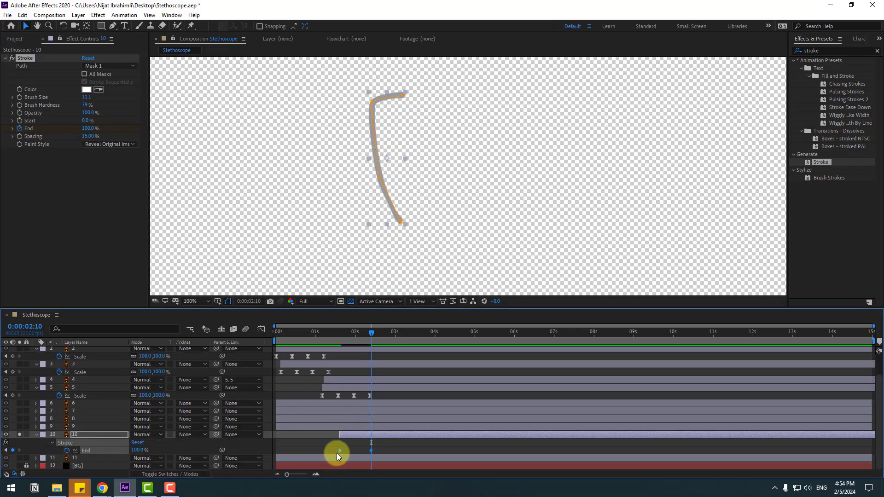
{"action": "right_click", "coordinate": [340, 449]}
{"action": "mouse_move", "coordinate": [369, 443]}
{"action": "left_click", "coordinate": [474, 382]}
{"action": "key", "text": "space"}
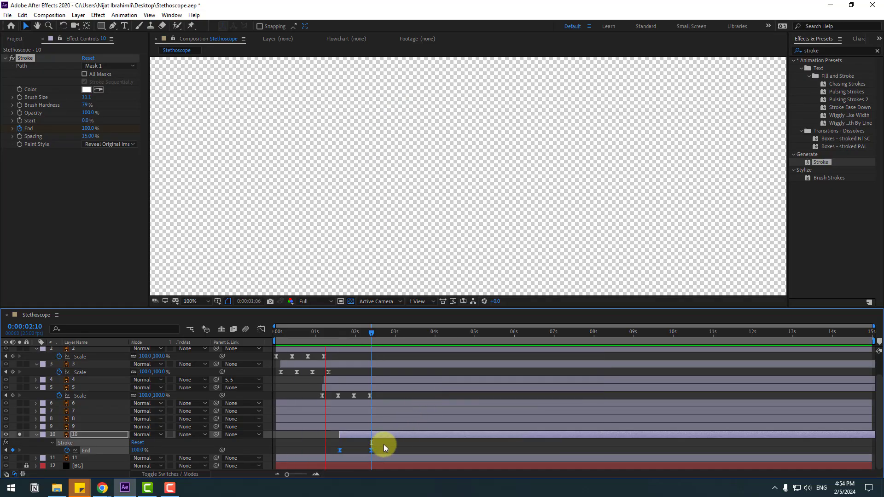
{"action": "key", "text": "space"}
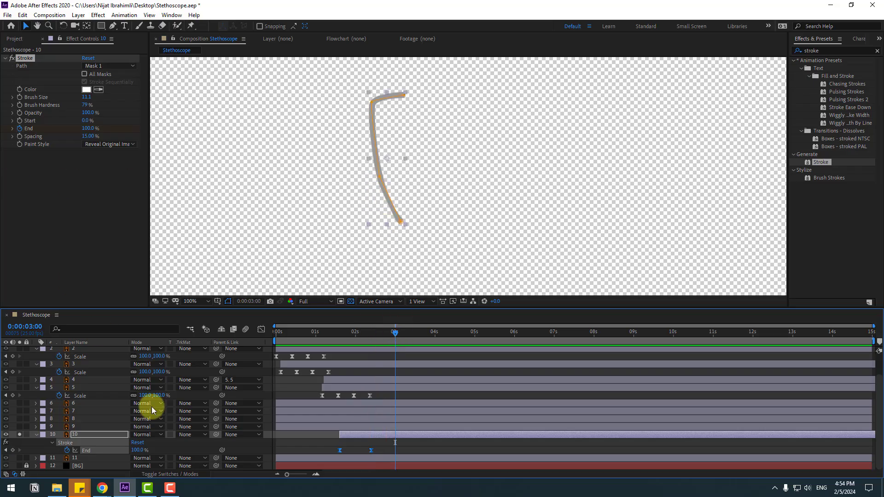
Adjust a point on the tube's mask path and set the brush size to 12.4
{"action": "left_click", "coordinate": [380, 181]}
{"action": "left_click", "coordinate": [113, 27]}
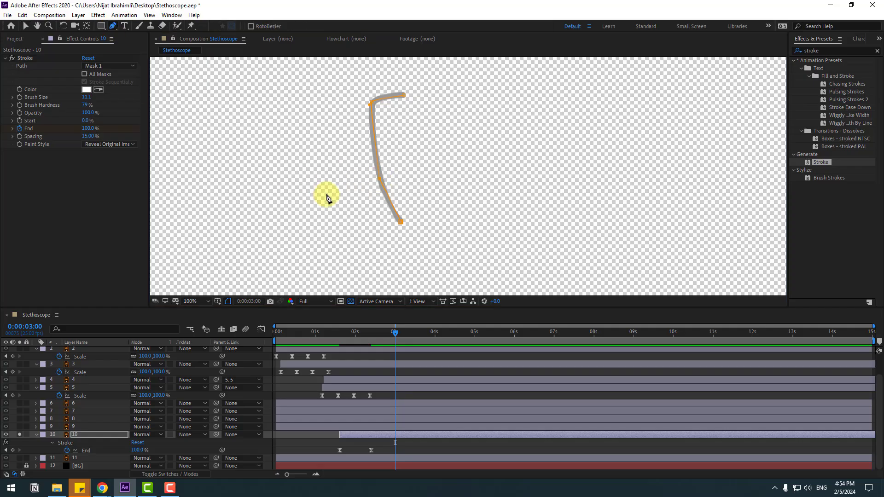
{"action": "left_click", "coordinate": [376, 170]}
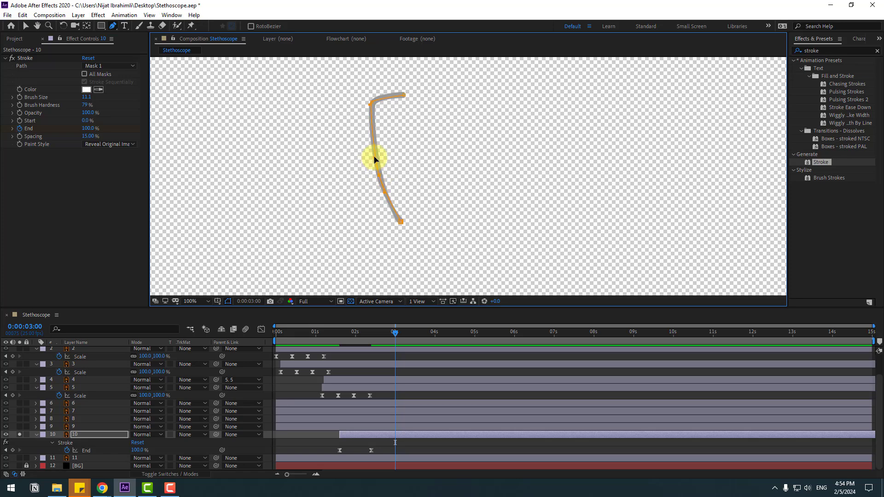
{"action": "left_click", "coordinate": [398, 227]}
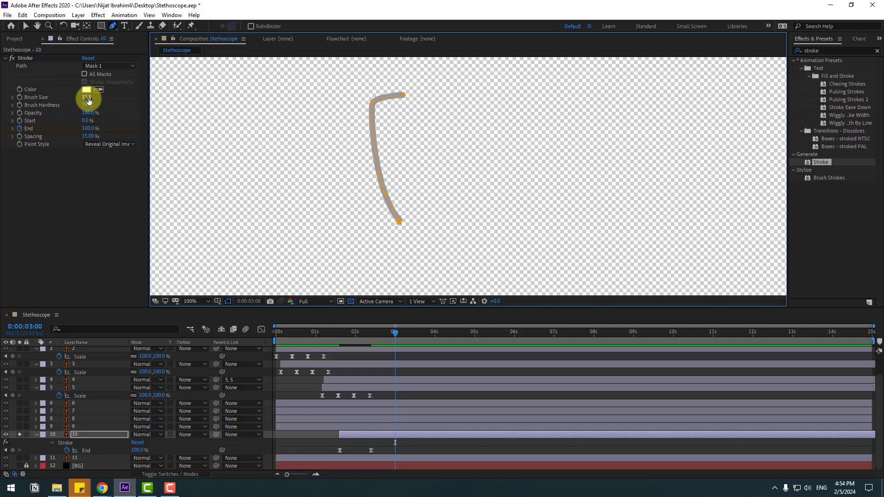
{"action": "mouse_move", "coordinate": [89, 101]}
{"action": "left_mouse_down"}
{"action": "mouse_move", "coordinate": [89, 92]}
{"action": "mouse_move", "coordinate": [120, 89]}
{"action": "mouse_move", "coordinate": [63, 105]}
{"action": "mouse_move", "coordinate": [92, 96]}
{"action": "left_mouse_up"}
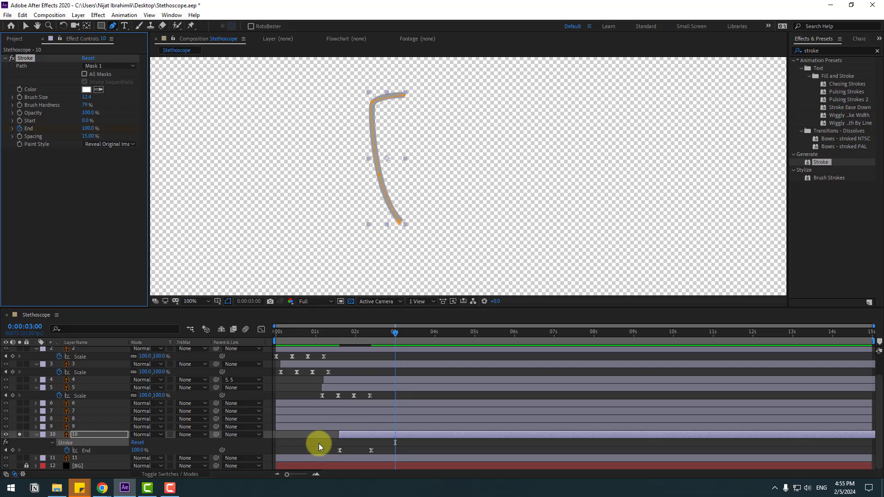
Unsolo layer 10 and start it slightly earlier, around 1:14, then scrub the draw-on
{"action": "left_click", "coordinate": [319, 444]}
{"action": "left_click", "coordinate": [19, 435]}
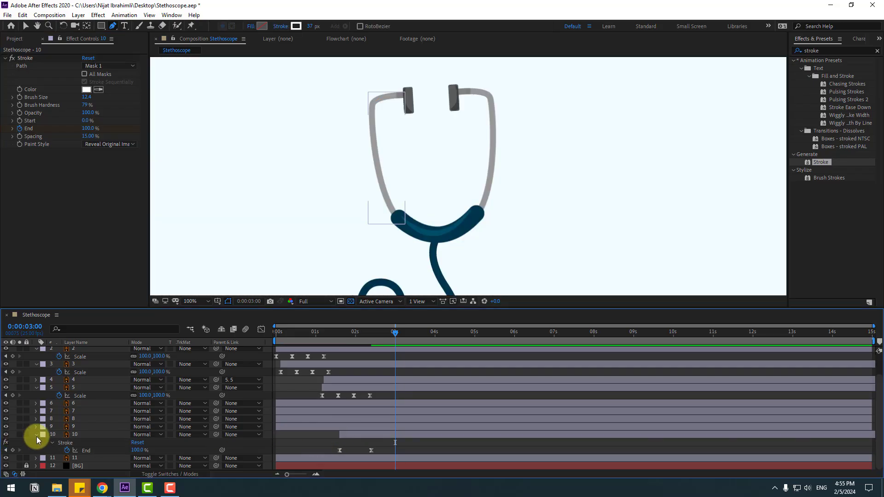
{"action": "left_click", "coordinate": [36, 435]}
{"action": "left_click", "coordinate": [84, 450]}
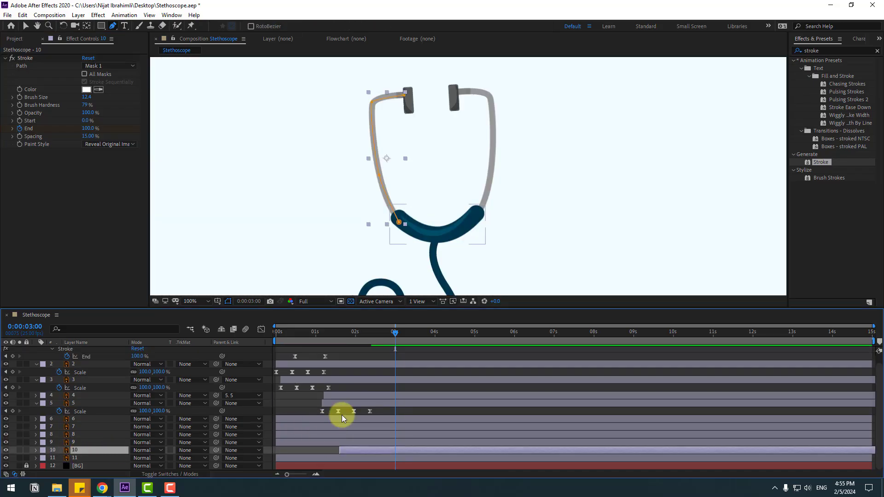
{"action": "left_click_drag", "start_coordinate": [314, 335], "coordinate": [338, 330]}
{"action": "left_click_drag", "start_coordinate": [346, 452], "coordinate": [341, 451]}
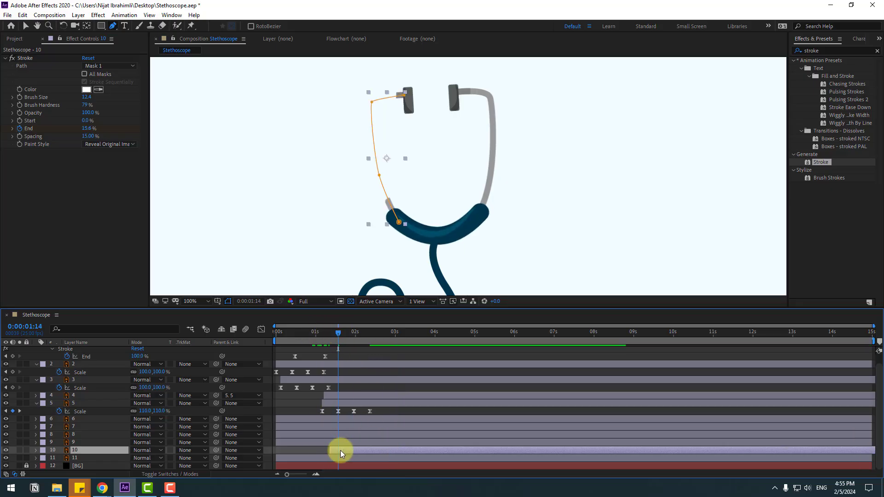
{"action": "left_click", "coordinate": [310, 332]}
{"action": "mouse_move", "coordinate": [316, 333]}
{"action": "left_mouse_down"}
{"action": "mouse_move", "coordinate": [372, 339]}
{"action": "mouse_move", "coordinate": [338, 338]}
{"action": "mouse_move", "coordinate": [356, 336]}
{"action": "left_mouse_up"}
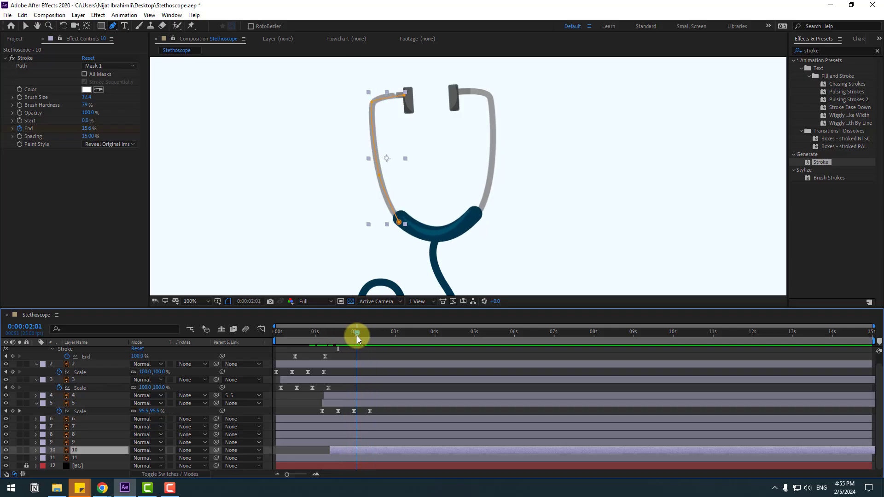
{"action": "left_click", "coordinate": [74, 459]}
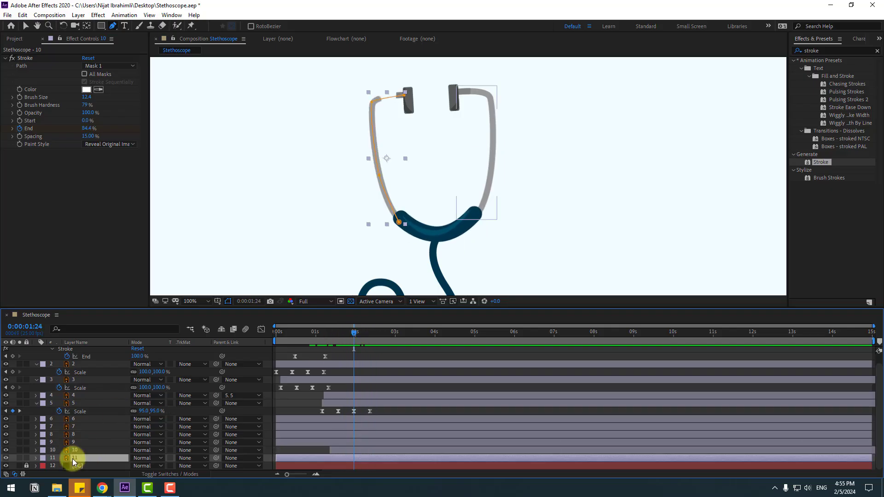
Solo layer 11 and draw a Pen mask along the right tube from its lower end to its tip
{"action": "left_click", "coordinate": [19, 458]}
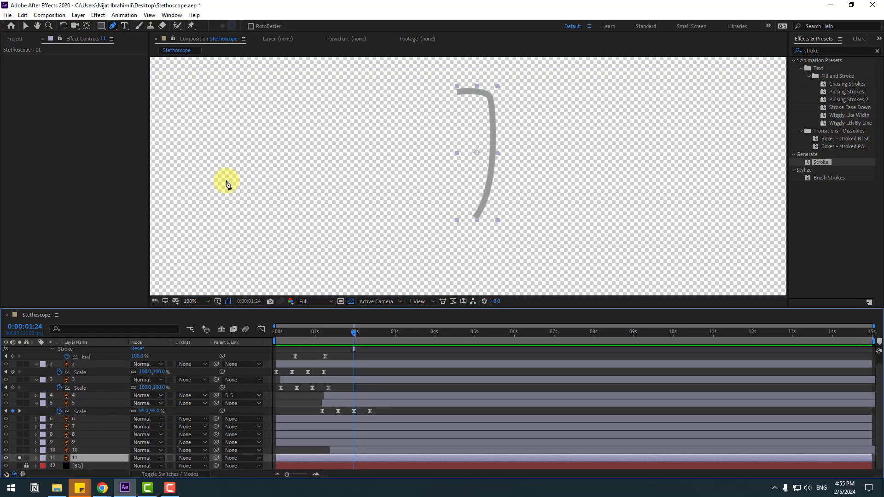
{"action": "scroll", "coordinate": [511, 189], "scroll_direction": "up", "scroll_amount": 1}
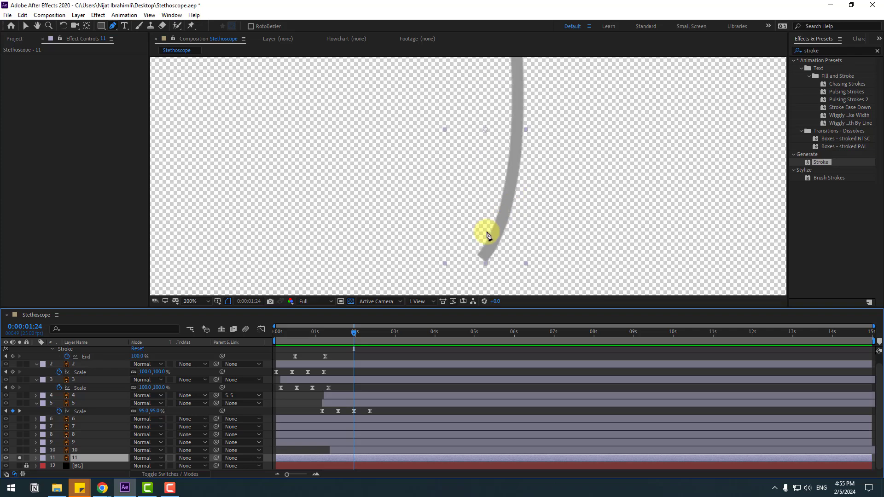
{"action": "left_click_drag", "start_coordinate": [483, 258], "coordinate": [492, 241]}
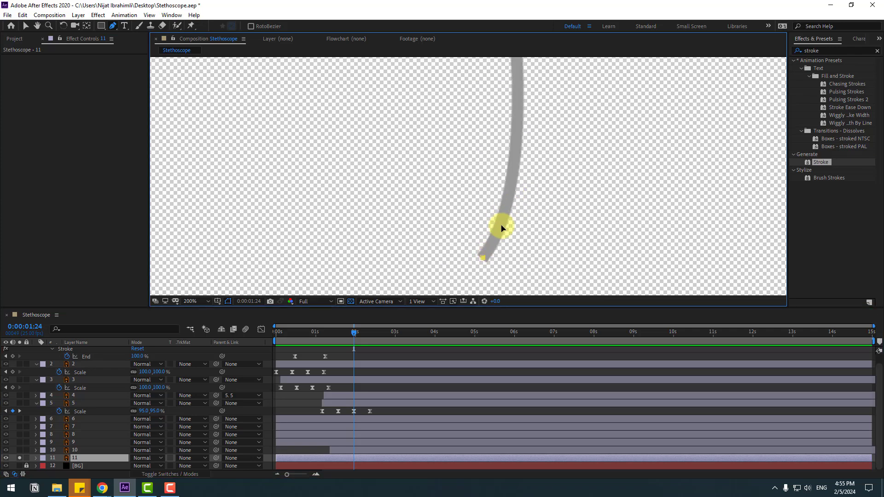
{"action": "left_click", "coordinate": [517, 171]}
{"action": "left_click_drag", "start_coordinate": [513, 109], "coordinate": [507, 198]}
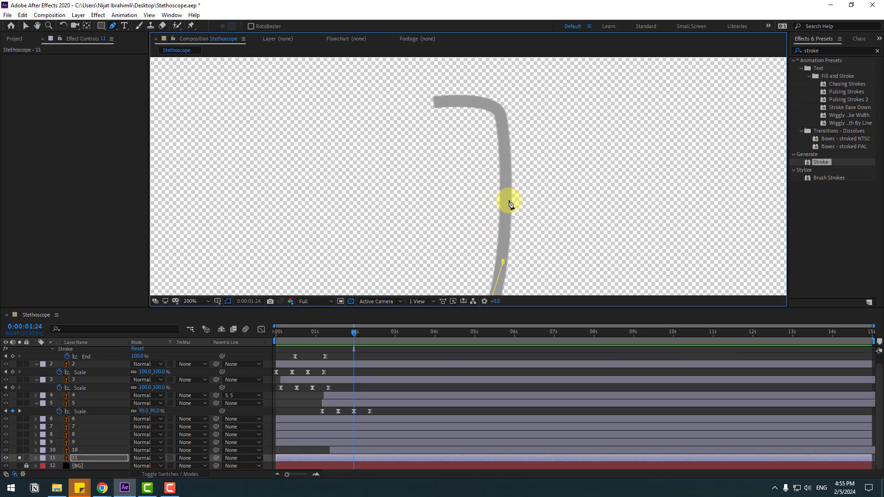
{"action": "left_click", "coordinate": [506, 143]}
{"action": "left_click", "coordinate": [503, 129]}
{"action": "left_click", "coordinate": [485, 102]}
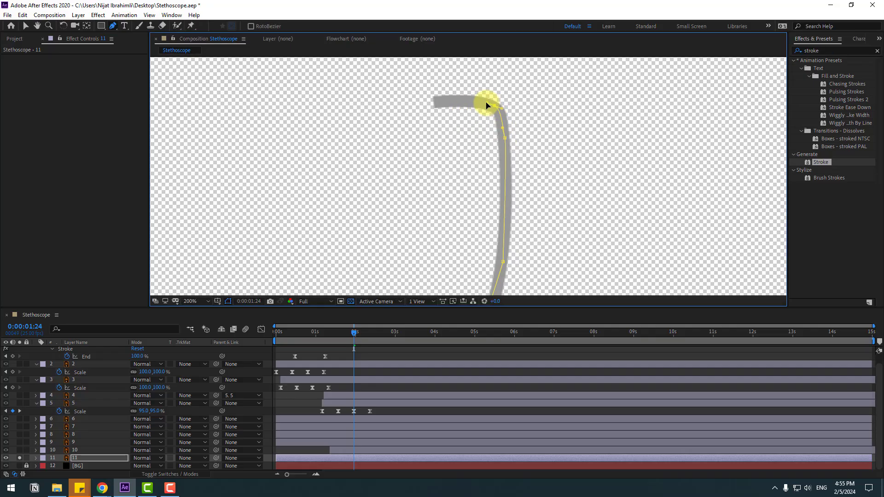
{"action": "left_click", "coordinate": [435, 100]}
{"action": "scroll", "coordinate": [490, 206], "scroll_direction": "down", "scroll_amount": 5}
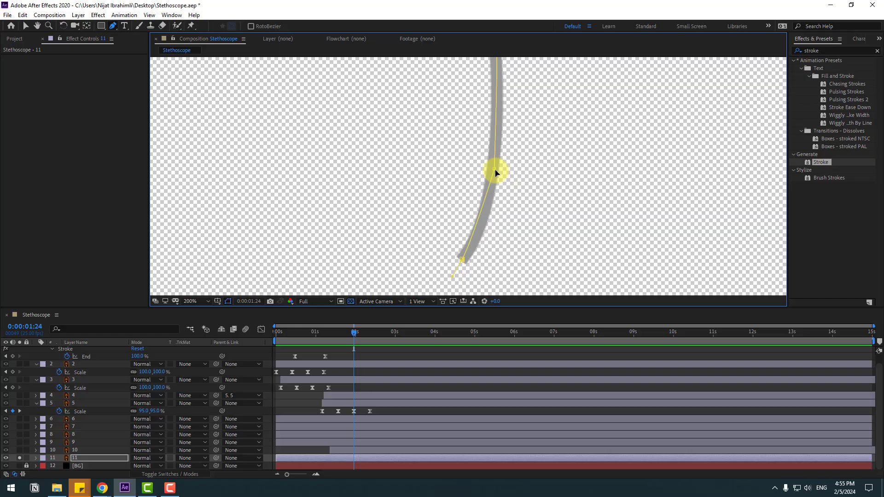
{"action": "left_click", "coordinate": [496, 170]}
{"action": "key", "text": "comma"}
{"action": "left_click", "coordinate": [27, 27]}
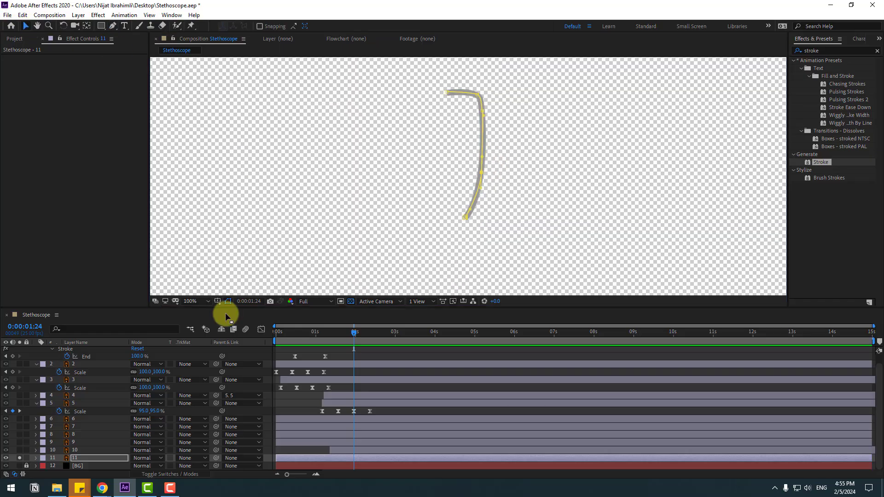
Check layer 10's Stroke settings, then make layer 11 start at about 2 seconds
{"action": "left_click", "coordinate": [72, 451]}
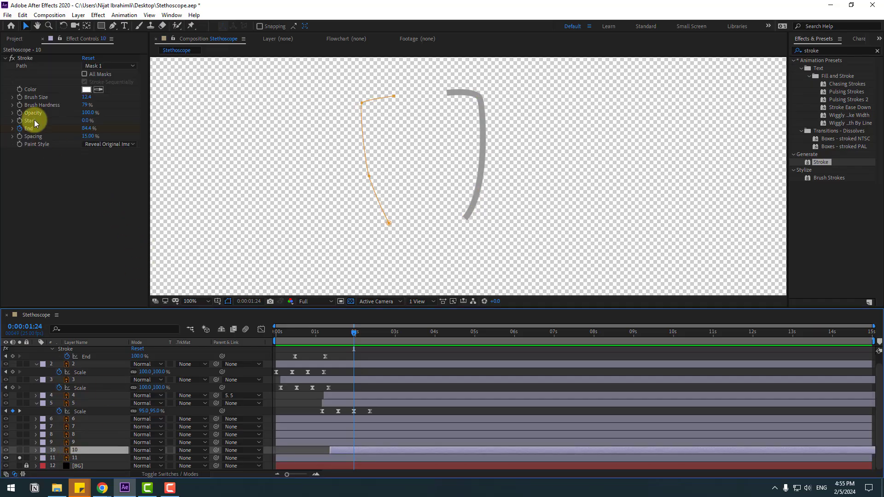
{"action": "left_click", "coordinate": [30, 59]}
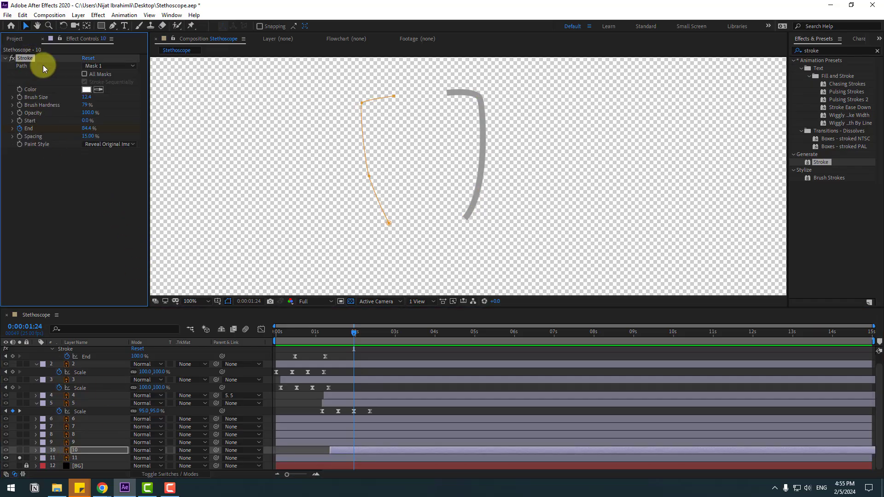
{"action": "left_click", "coordinate": [73, 458]}
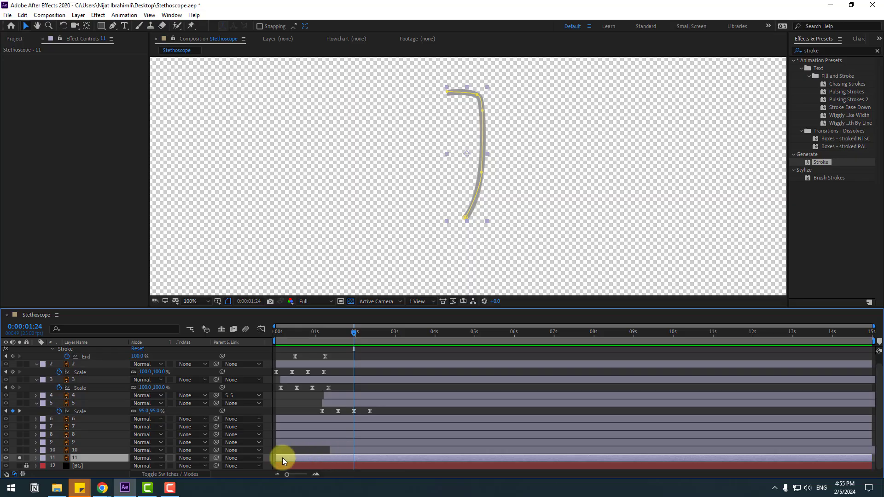
{"action": "left_click_drag", "start_coordinate": [283, 458], "coordinate": [362, 460]}
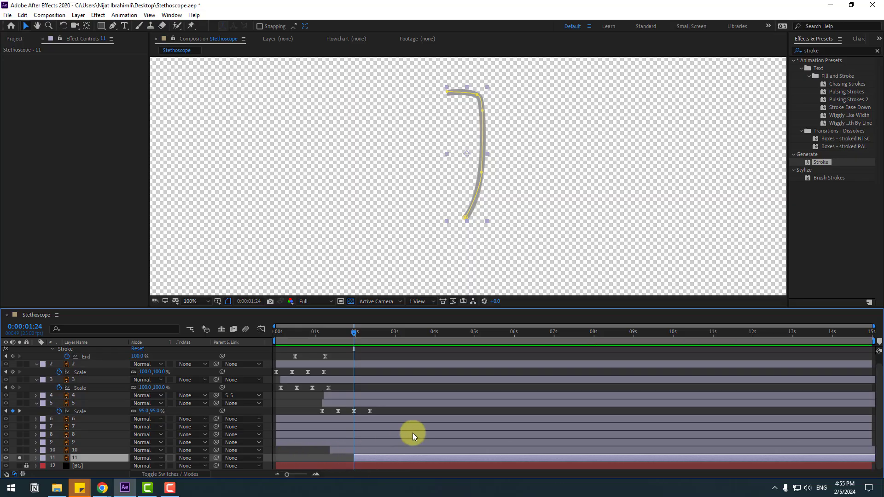
Unsolo layer 11, scrub the draw-on, shift layer 11 slightly earlier, and preview
{"action": "left_click", "coordinate": [363, 335]}
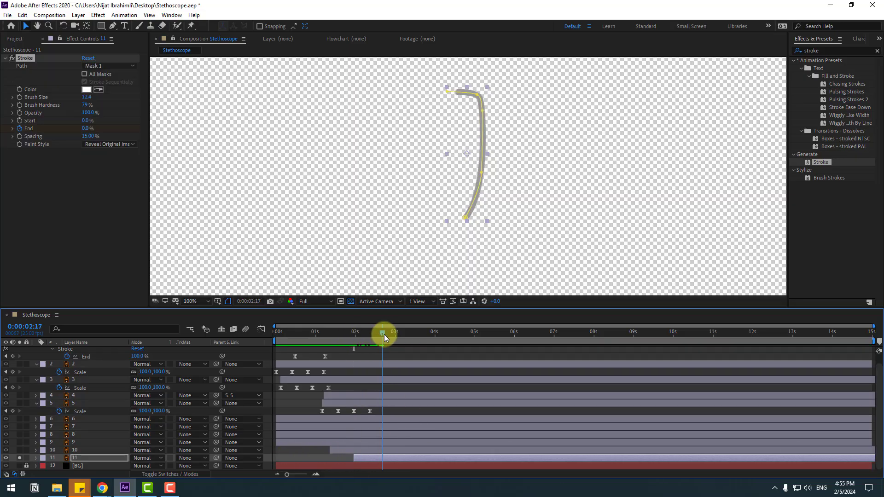
{"action": "left_click", "coordinate": [20, 458]}
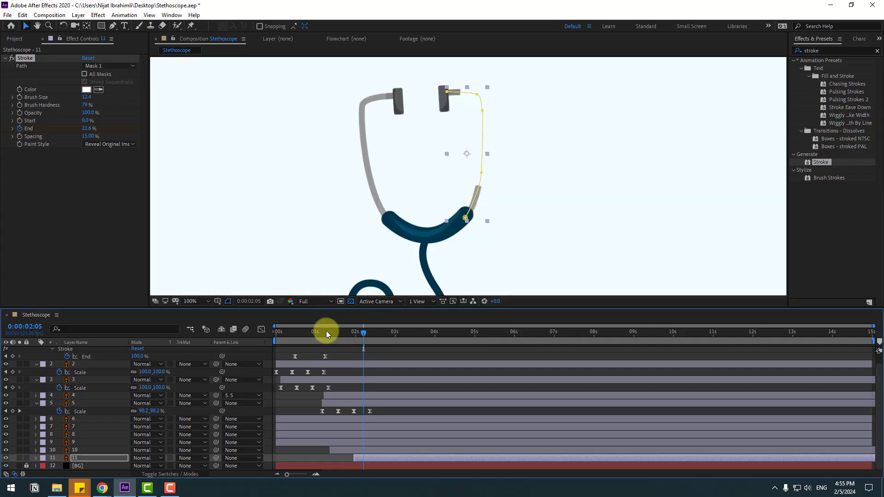
{"action": "left_click_drag", "start_coordinate": [327, 332], "coordinate": [338, 336]}
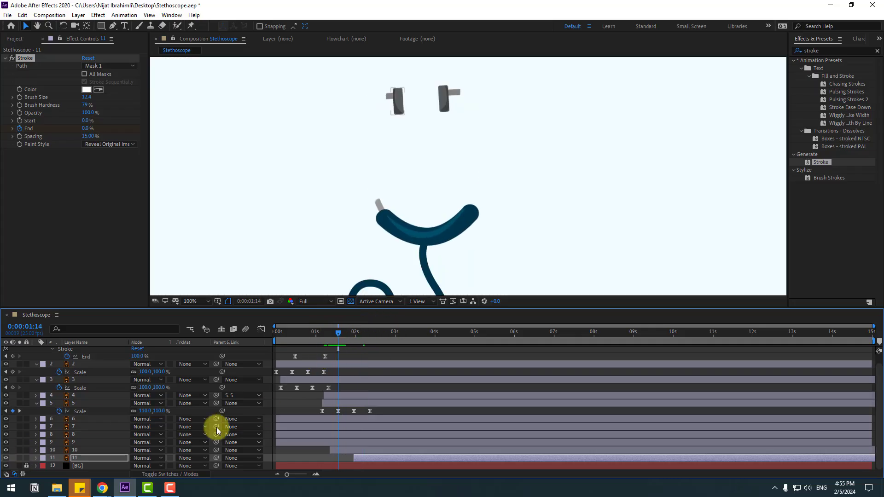
{"action": "left_click", "coordinate": [362, 460]}
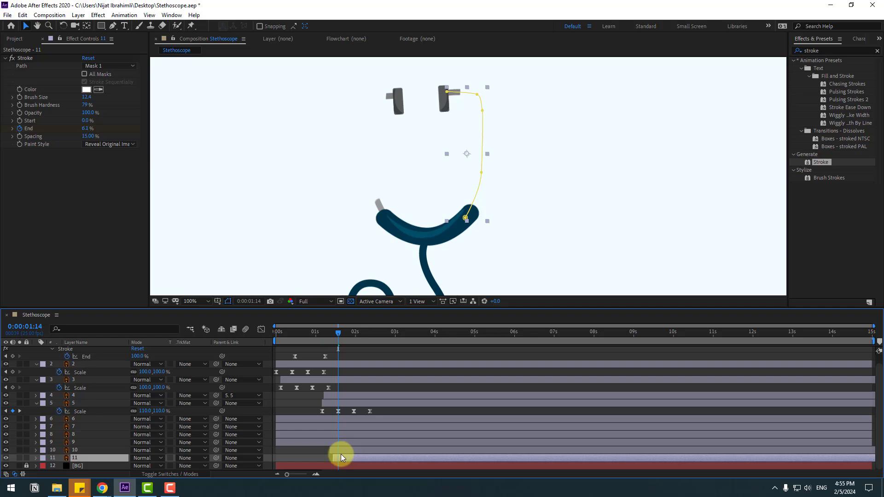
{"action": "left_click", "coordinate": [318, 332]}
{"action": "left_click_drag", "start_coordinate": [325, 335], "coordinate": [346, 336]}
{"action": "left_click_drag", "start_coordinate": [338, 458], "coordinate": [337, 459]}
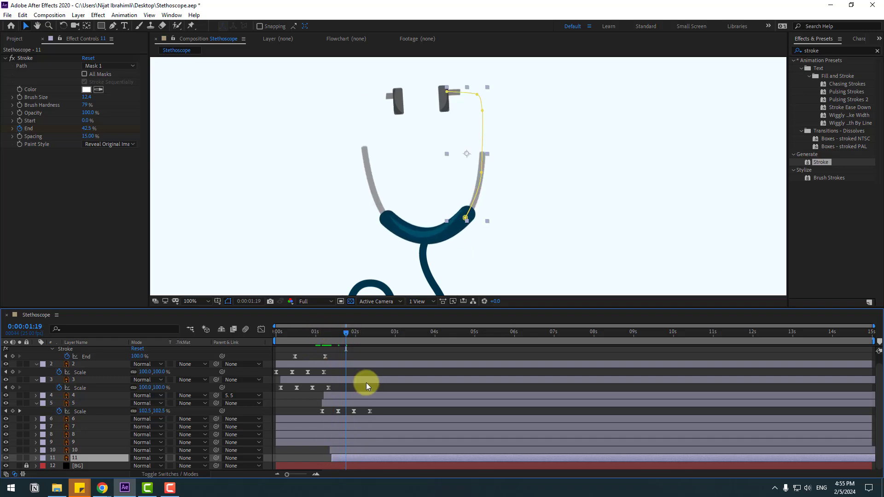
{"action": "left_click_drag", "start_coordinate": [382, 412], "coordinate": [316, 421]}
{"action": "key", "text": "space"}
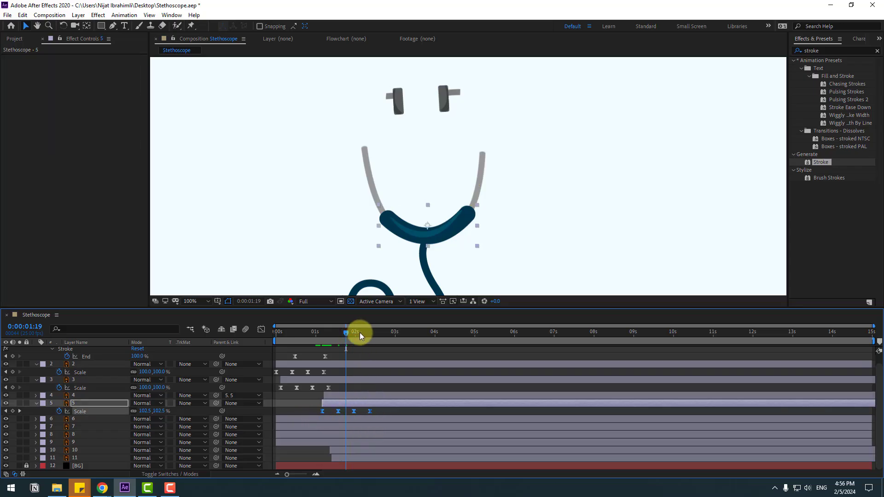
Make the left and right earpiece layers start at 4 seconds
{"action": "left_click", "coordinate": [431, 333]}
{"action": "left_click", "coordinate": [395, 101]}
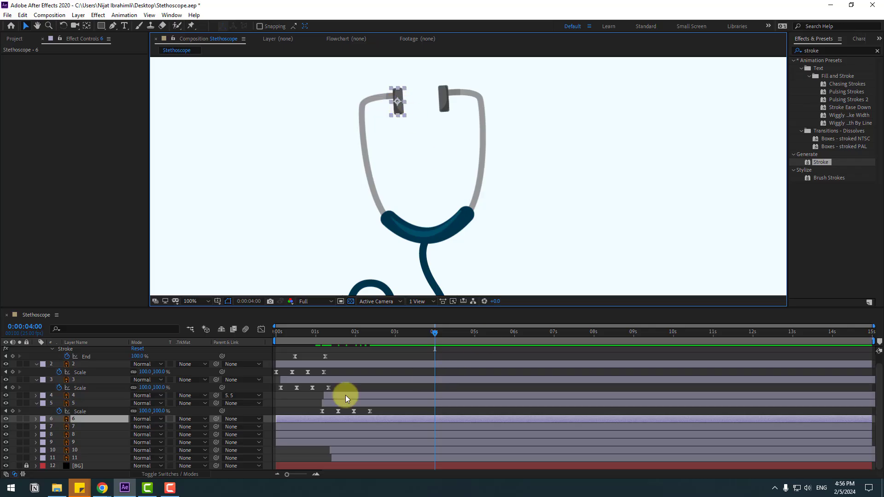
{"action": "left_click_drag", "start_coordinate": [280, 419], "coordinate": [437, 418]}
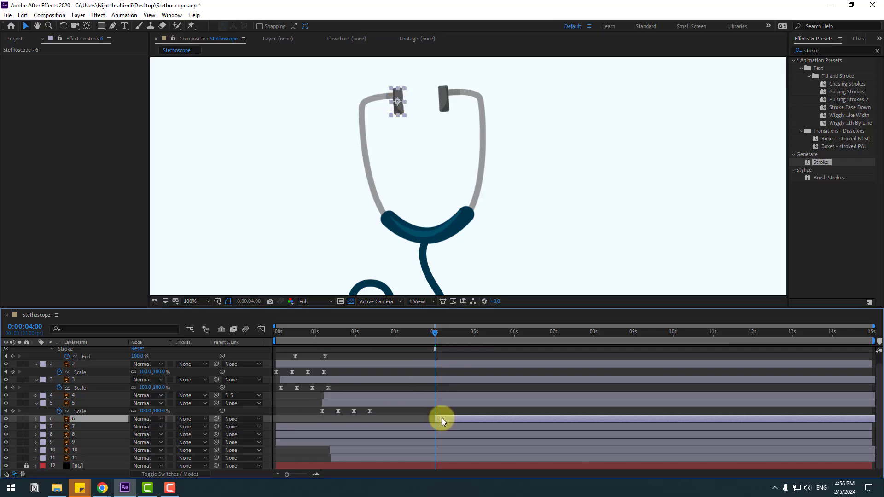
{"action": "left_click", "coordinate": [448, 103]}
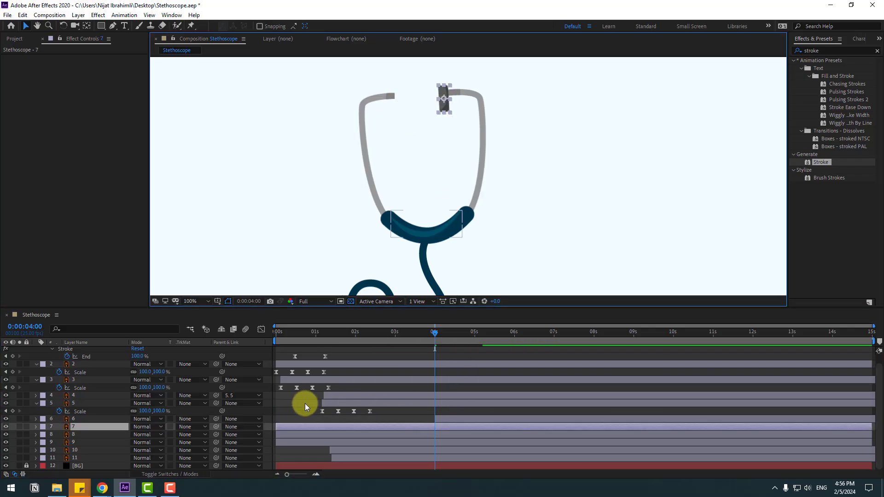
{"action": "left_click_drag", "start_coordinate": [280, 428], "coordinate": [440, 431]}
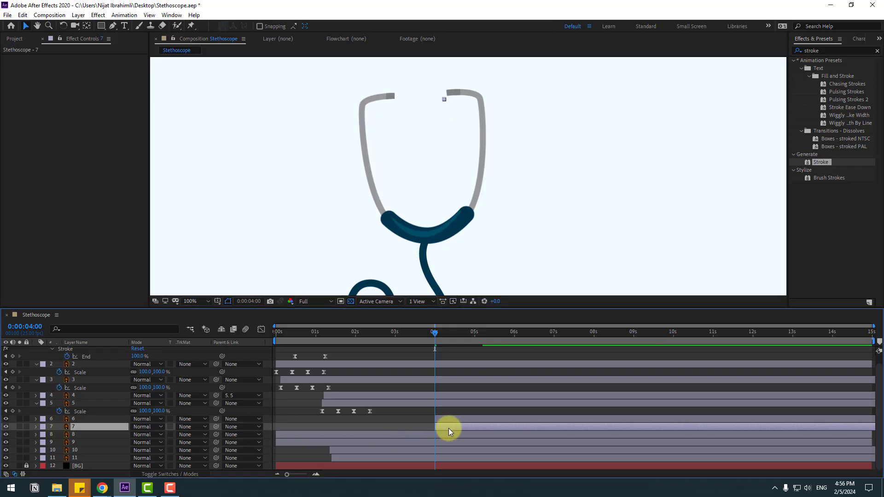
Slide earpiece layers 6 and 7 together so both start at 0:00:02:00
{"action": "left_click", "coordinate": [445, 421], "text": "ctrl"}
{"action": "left_click", "coordinate": [445, 429], "text": "ctrl"}
{"action": "left_click", "coordinate": [445, 424], "text": "ctrl"}
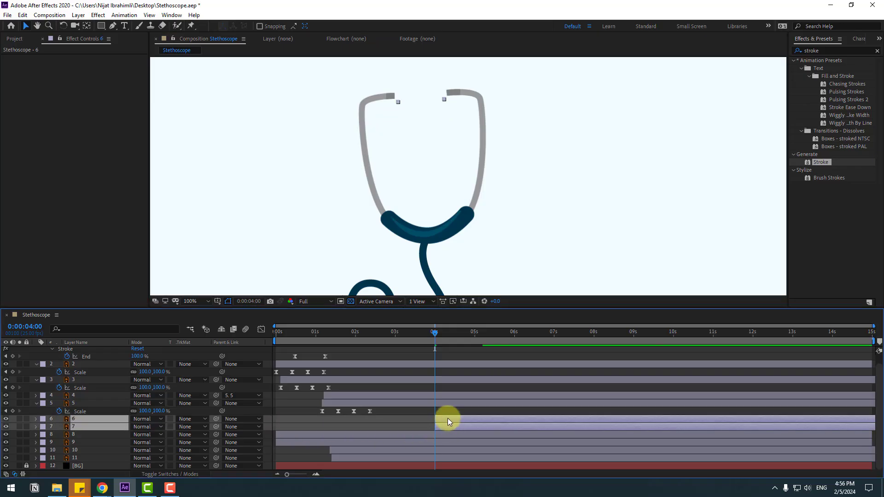
{"action": "left_click_drag", "start_coordinate": [447, 418], "coordinate": [382, 421]}
{"action": "mouse_move", "coordinate": [357, 332]}
{"action": "left_mouse_down"}
{"action": "mouse_move", "coordinate": [373, 338]}
{"action": "mouse_move", "coordinate": [348, 336]}
{"action": "mouse_move", "coordinate": [358, 335]}
{"action": "left_mouse_up"}
{"action": "left_click_drag", "start_coordinate": [385, 418], "coordinate": [363, 420]}
{"action": "mouse_move", "coordinate": [357, 334]}
{"action": "left_mouse_down"}
{"action": "mouse_move", "coordinate": [328, 334]}
{"action": "mouse_move", "coordinate": [375, 339]}
{"action": "mouse_move", "coordinate": [344, 343]}
{"action": "mouse_move", "coordinate": [364, 339]}
{"action": "left_mouse_up"}
{"action": "left_click_drag", "start_coordinate": [360, 420], "coordinate": [369, 415]}
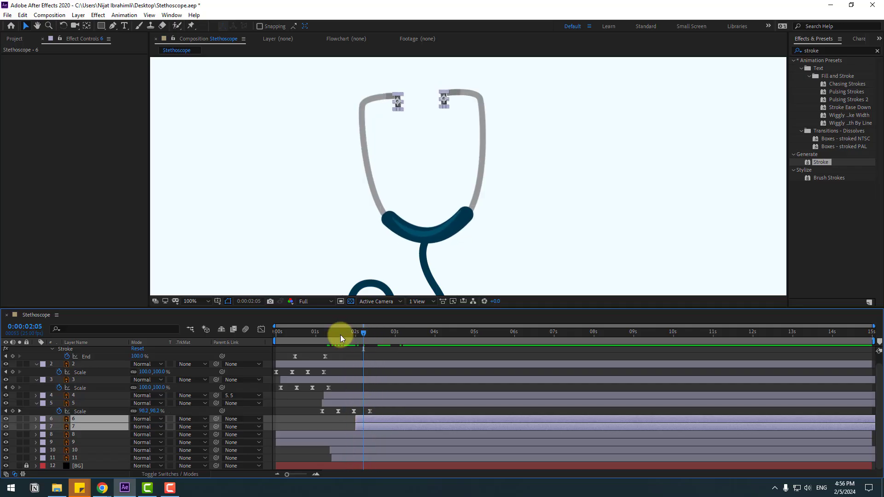
{"action": "left_click_drag", "start_coordinate": [341, 335], "coordinate": [245, 339]}
Paste the pop-in Scale keyframes onto tips 8 and 9, starting them at 2 seconds
{"action": "left_click", "coordinate": [75, 434]}
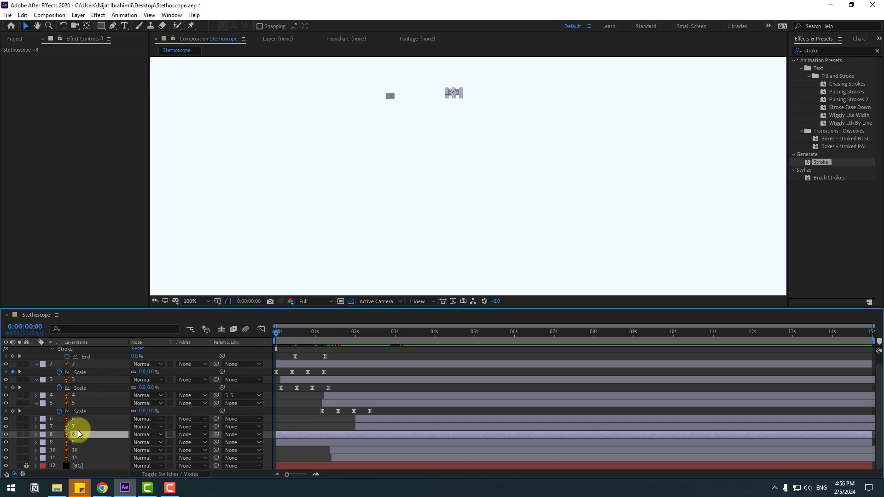
{"action": "left_click", "coordinate": [74, 442], "text": "ctrl"}
{"action": "key", "text": "ctrl+v"}
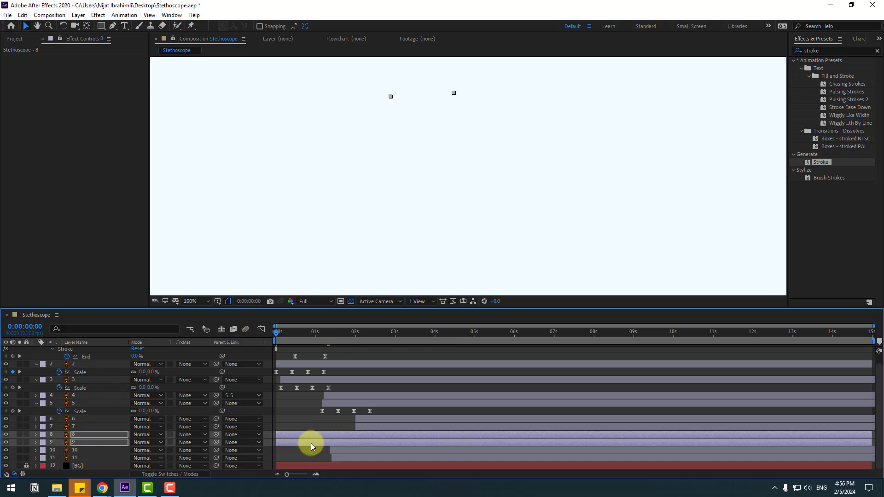
{"action": "left_click_drag", "start_coordinate": [286, 437], "coordinate": [369, 435]}
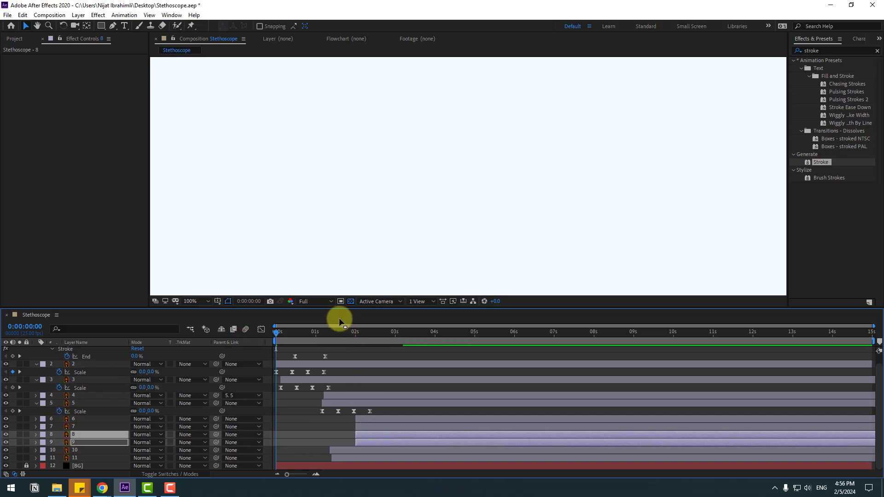
{"action": "left_click_drag", "start_coordinate": [343, 333], "coordinate": [365, 333]}
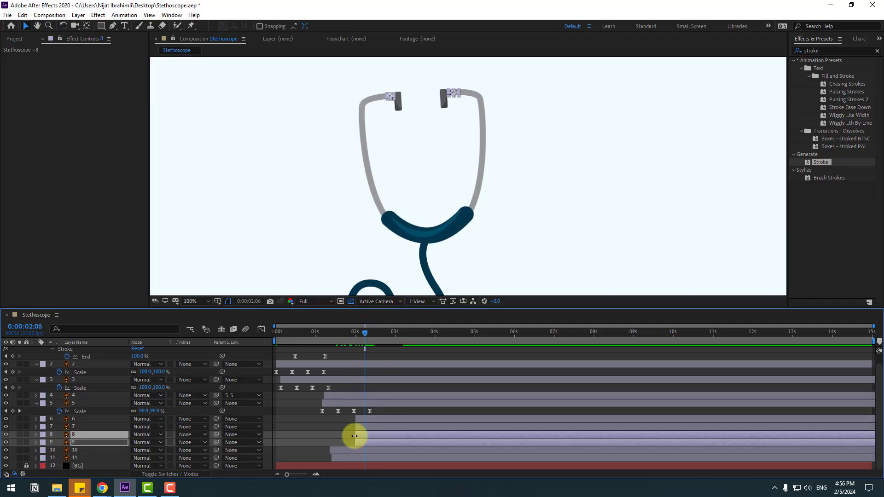
{"action": "left_click", "coordinate": [352, 438]}
Nudge earpieces 6 and 7 to about 2:02, delay the left one further, and set magnification to Fit
{"action": "left_click", "coordinate": [366, 425]}
{"action": "left_click", "coordinate": [381, 422], "text": "ctrl"}
{"action": "left_click_drag", "start_coordinate": [380, 421], "coordinate": [386, 421]}
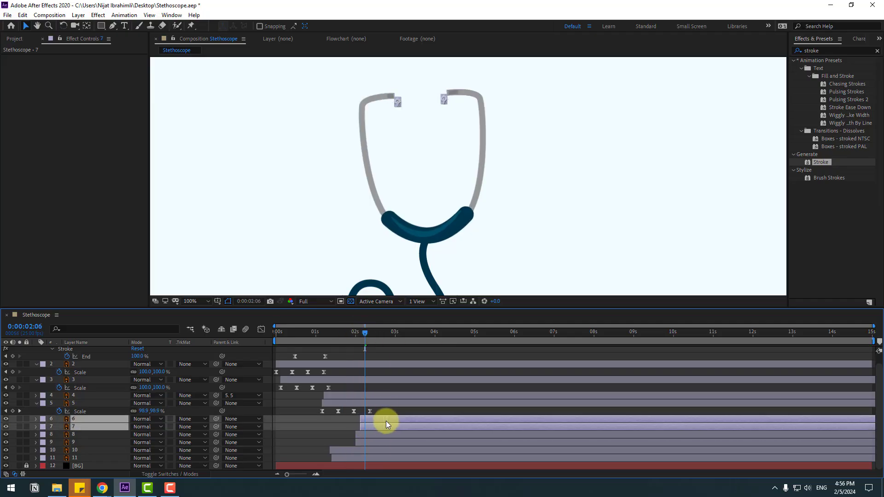
{"action": "left_click", "coordinate": [382, 395]}
{"action": "left_click_drag", "start_coordinate": [347, 333], "coordinate": [373, 333]}
{"action": "left_click_drag", "start_coordinate": [375, 420], "coordinate": [383, 417]}
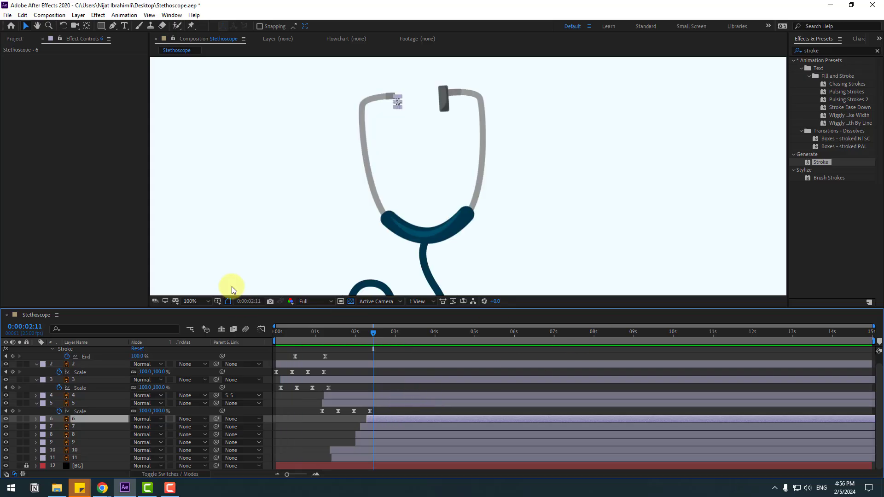
{"action": "left_click", "coordinate": [196, 301]}
{"action": "left_click", "coordinate": [203, 321]}
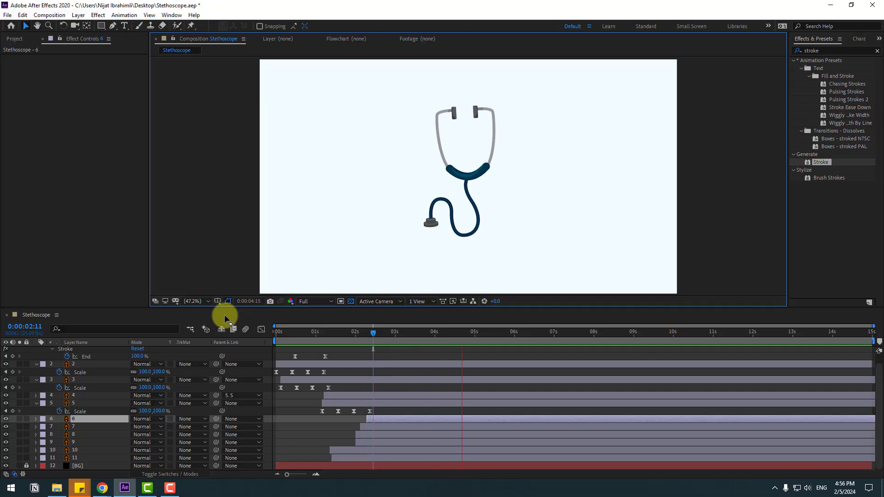
Preview the full stethoscope animation from the start
{"action": "left_click_drag", "start_coordinate": [391, 338], "coordinate": [406, 335]}
{"action": "key", "text": "space"}
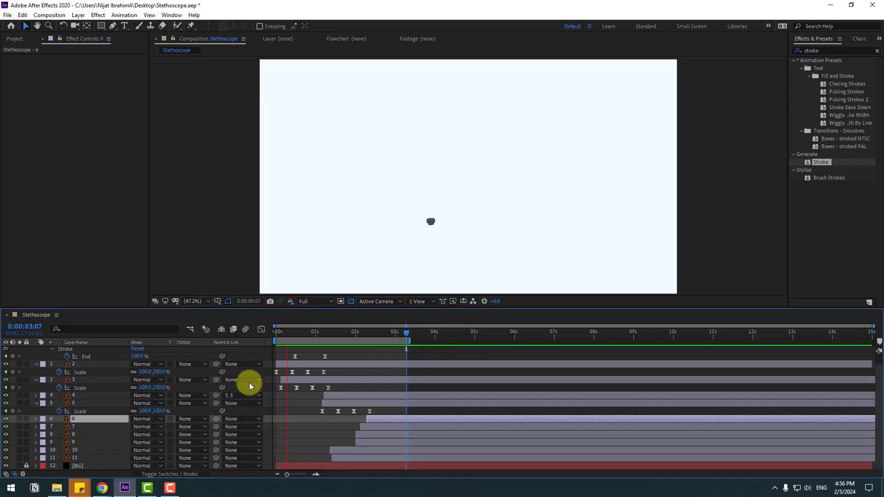
{"action": "scroll", "coordinate": [309, 389], "scroll_direction": "up", "scroll_amount": 1}
{"action": "left_click", "coordinate": [307, 337]}
Select all layers and enable Collapse Transformations for layers 1–11
{"action": "key", "text": "ctrl+a"}
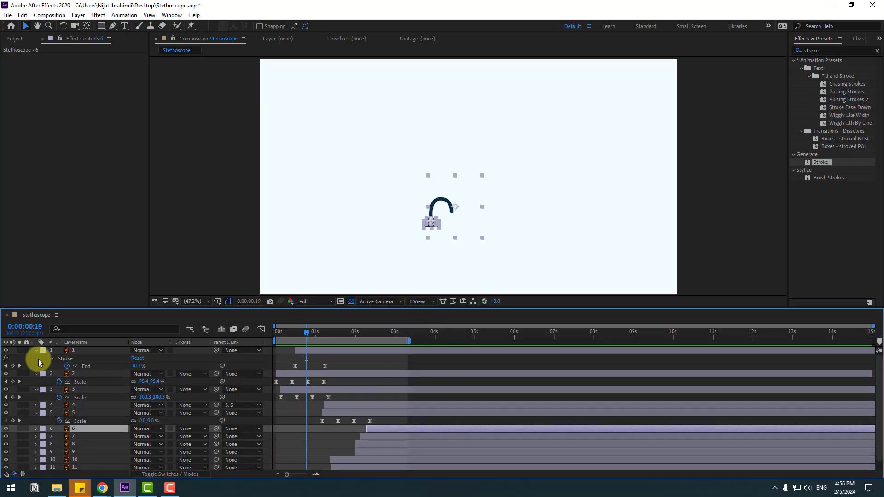
{"action": "left_click", "coordinate": [36, 351]}
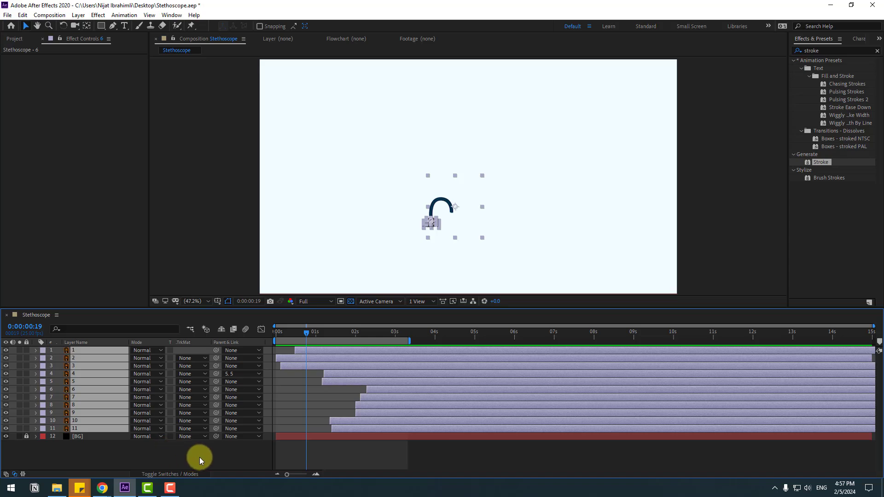
{"action": "left_click", "coordinate": [162, 474]}
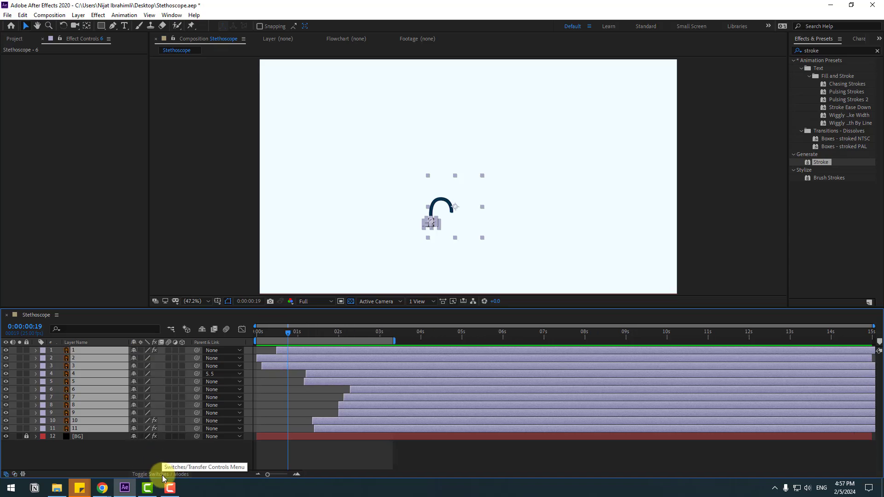
{"action": "left_click", "coordinate": [170, 351]}
{"action": "left_click", "coordinate": [455, 446]}
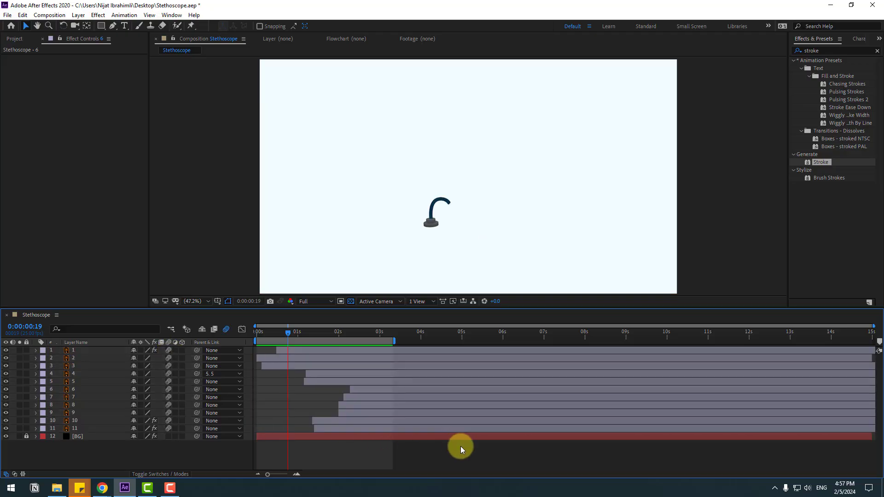